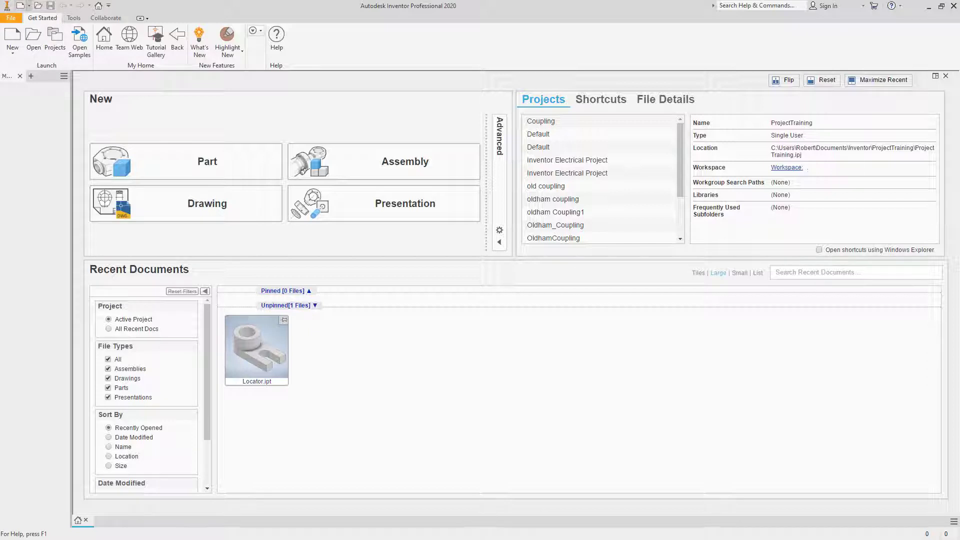
# Create a new part and start a 2D sketch on the XY plane.
pyautogui.click(29, 5)
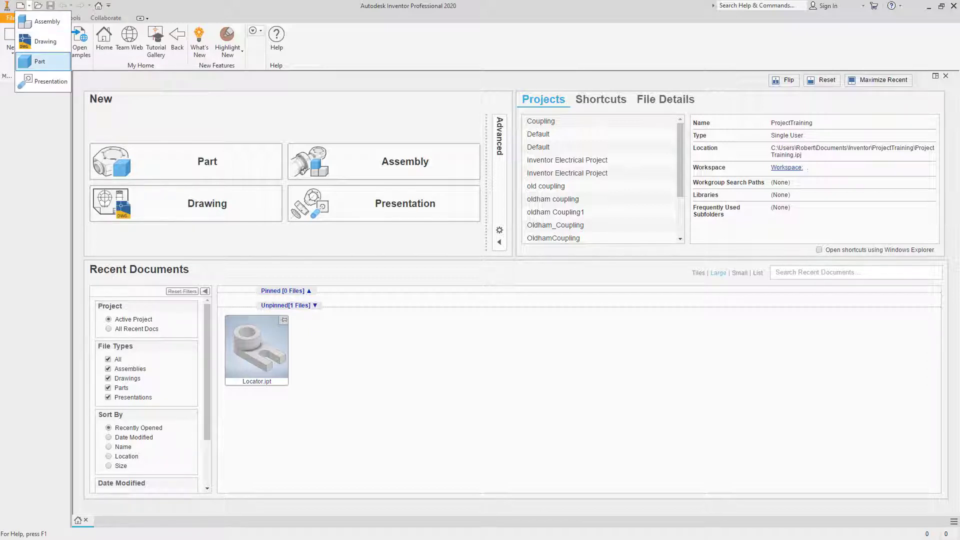
pyautogui.click(39, 61)
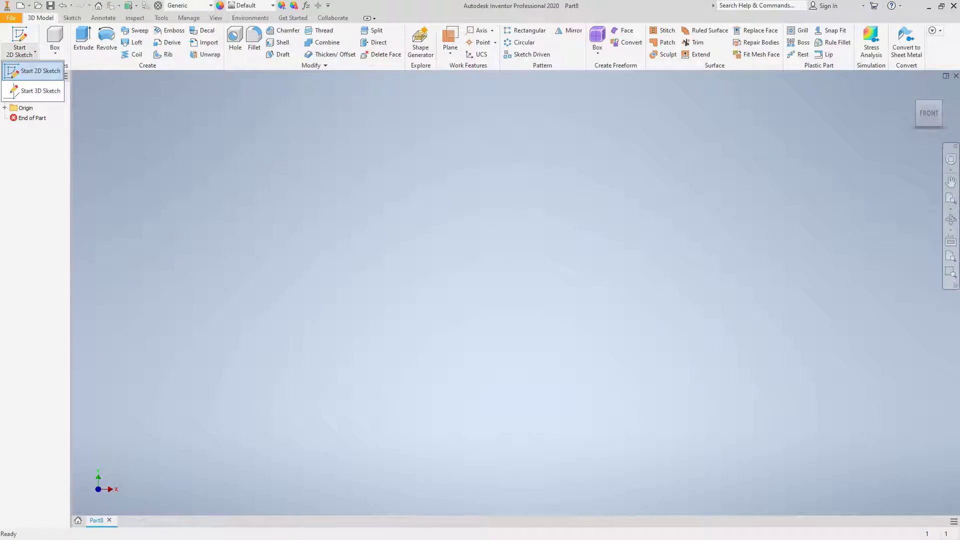
pyautogui.click(19, 40)
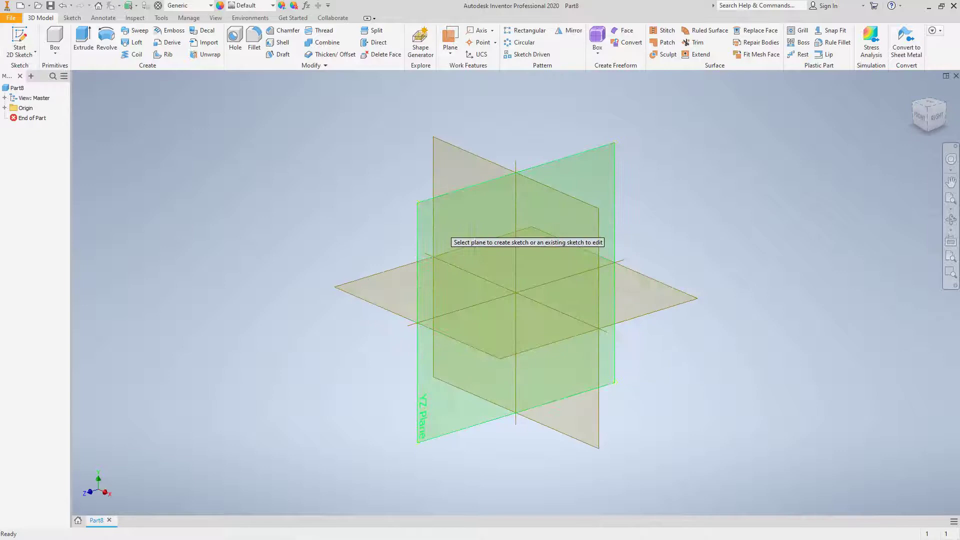
pyautogui.click(456, 176)
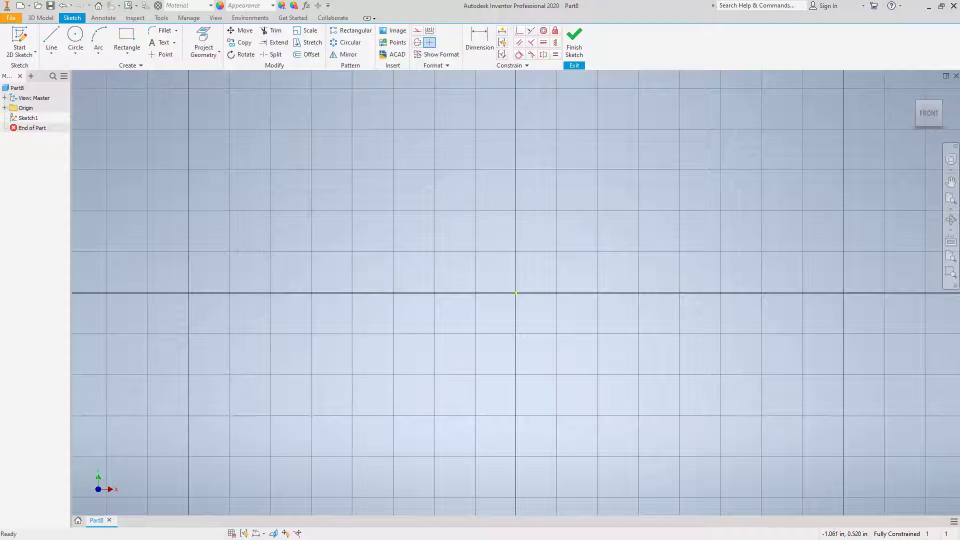
# Draw a two-point rectangle about 2.35 in wide around the sketch origin.
pyautogui.click(127, 52)
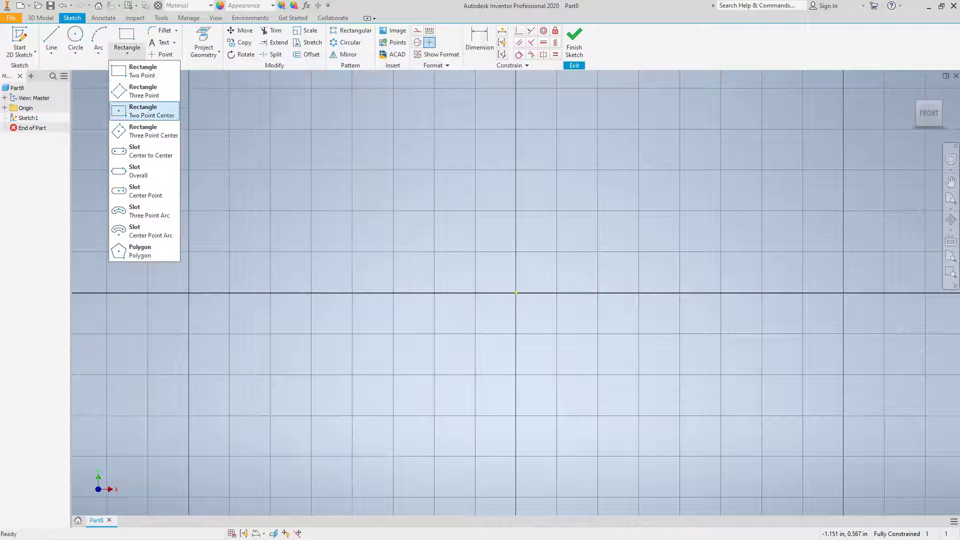
pyautogui.click(143, 71)
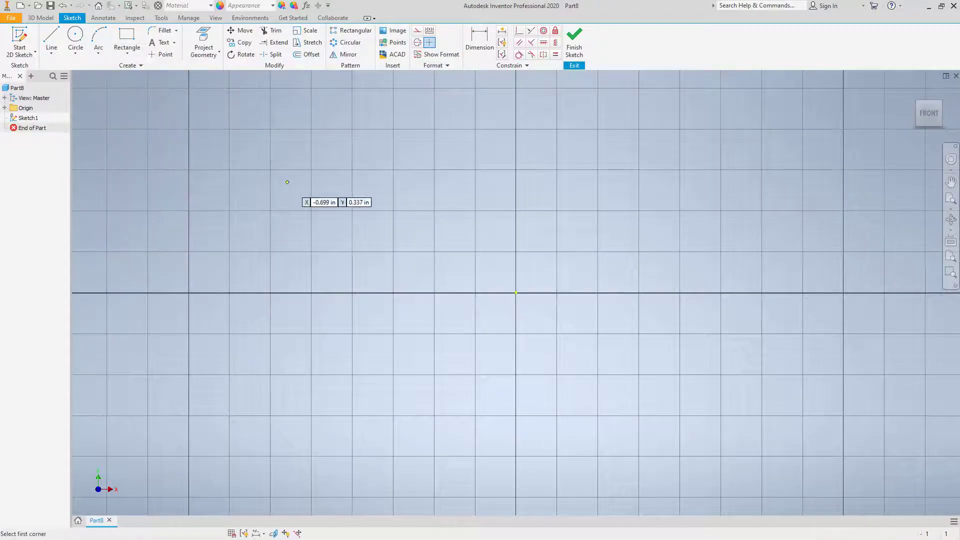
pyautogui.scroll(3, 333, 227)
pyautogui.scroll(-5, 333, 227)
pyautogui.moveTo(333, 228); pyautogui.dragTo(365, 316, button='middle')
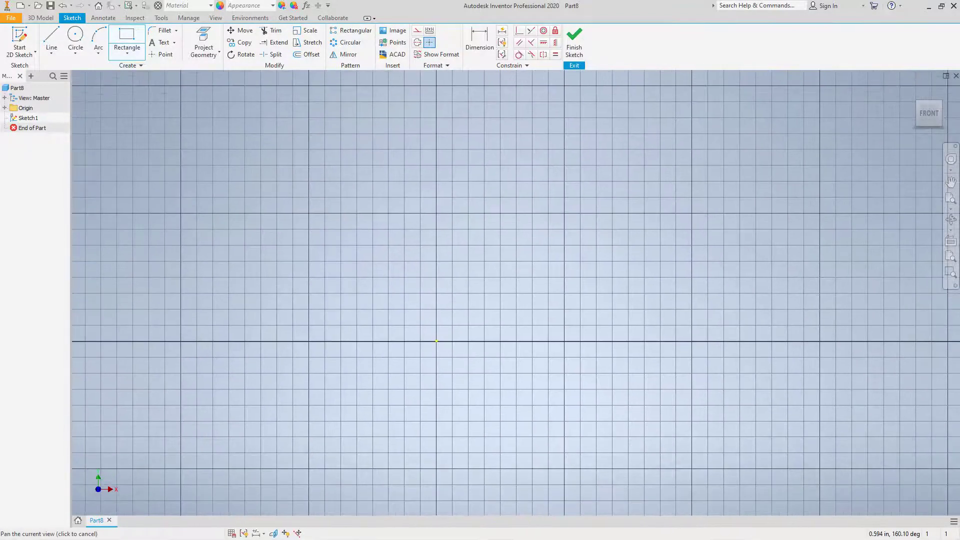
pyautogui.click(310, 235)
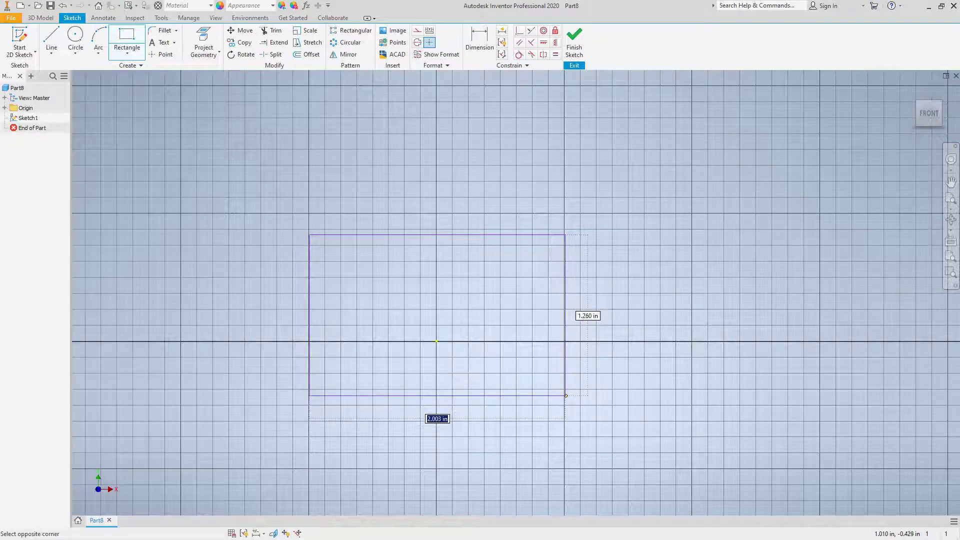
pyautogui.click(609, 429)
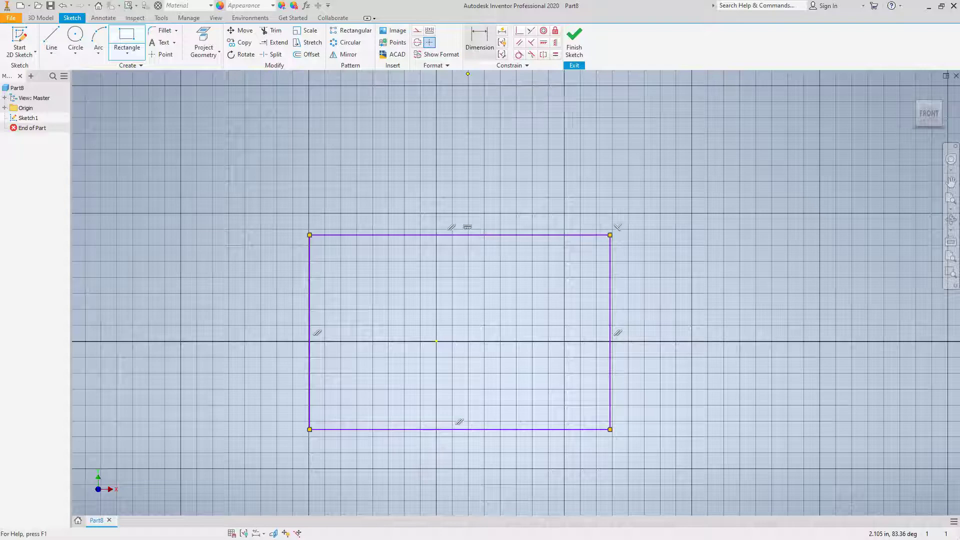
# Draw a center-point circle about 0.4 in in diameter inside the rectangle, up and to the left of the origin.
pyautogui.click(480, 40)
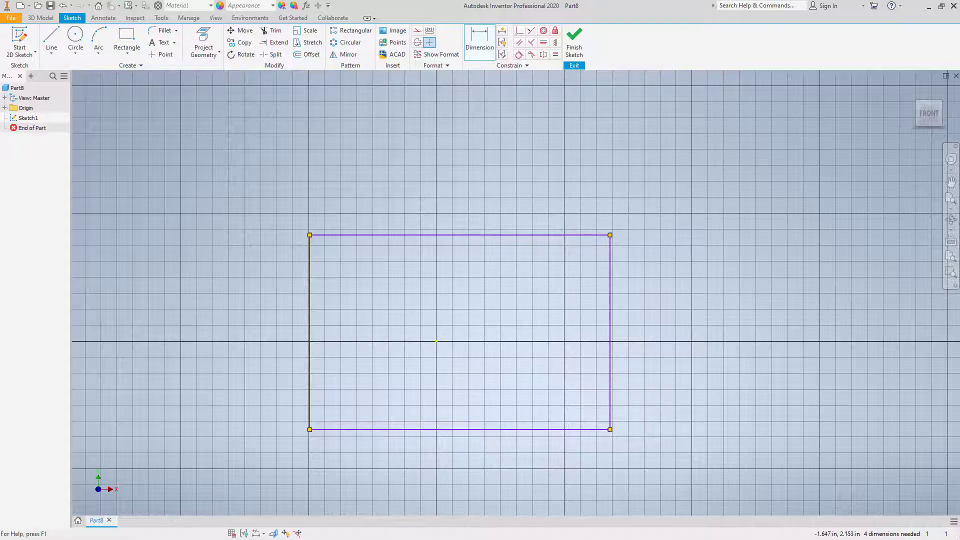
pyautogui.click(75, 40)
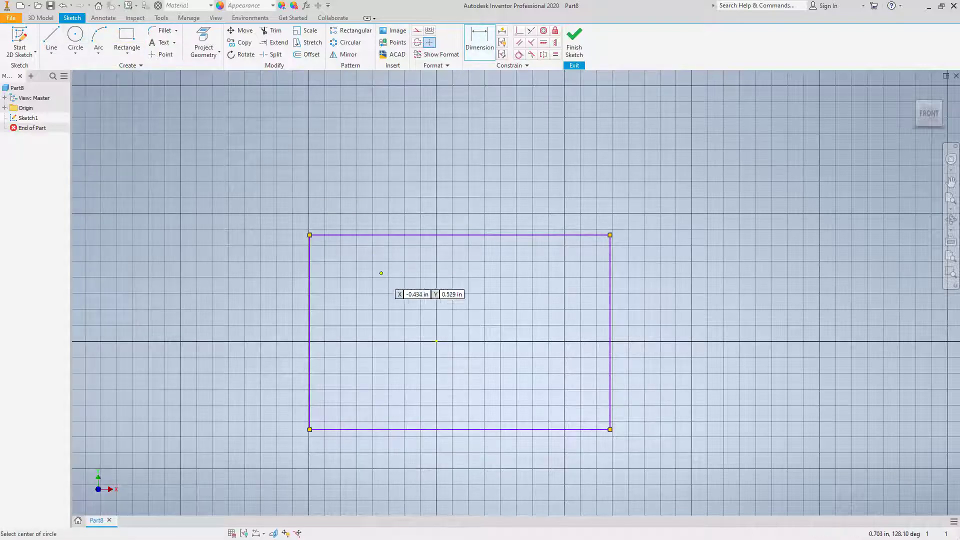
pyautogui.click(392, 314)
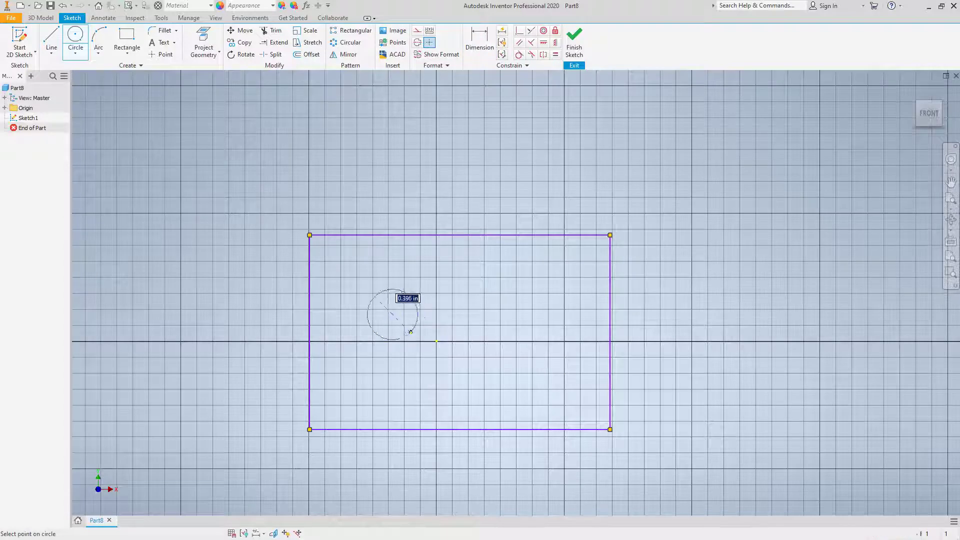
pyautogui.click(414, 331)
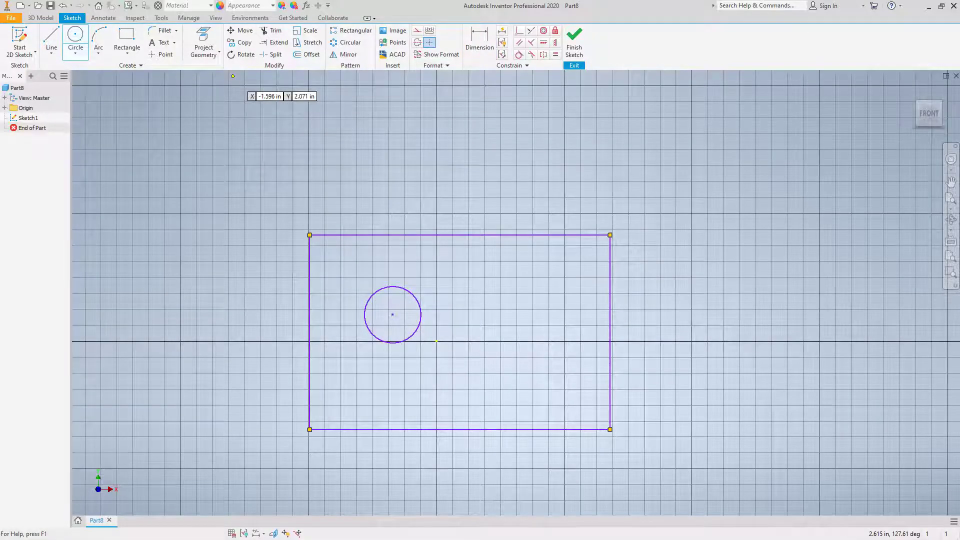
# Dimension the rectangle's top edge and set its width to 5 in.
pyautogui.click(479, 41)
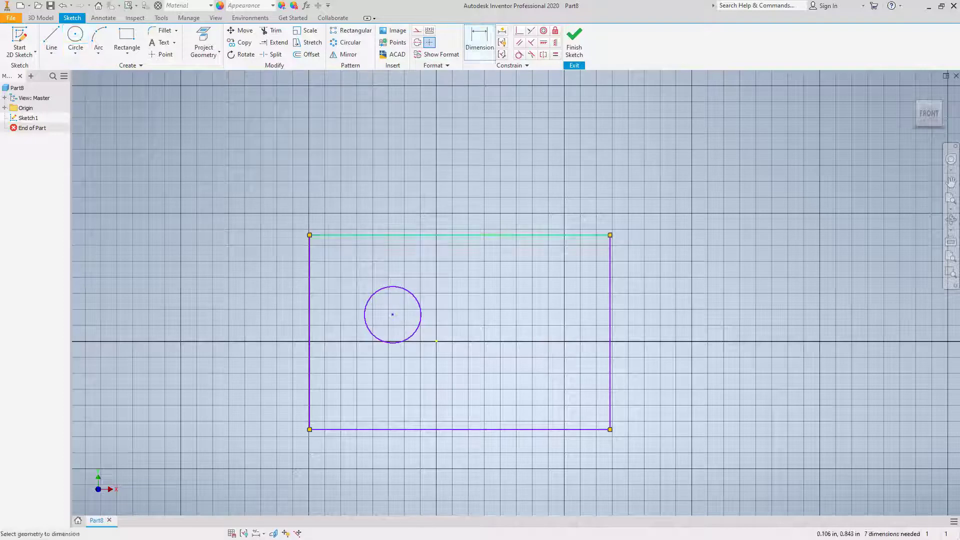
pyautogui.click(450, 235)
pyautogui.click(450, 167)
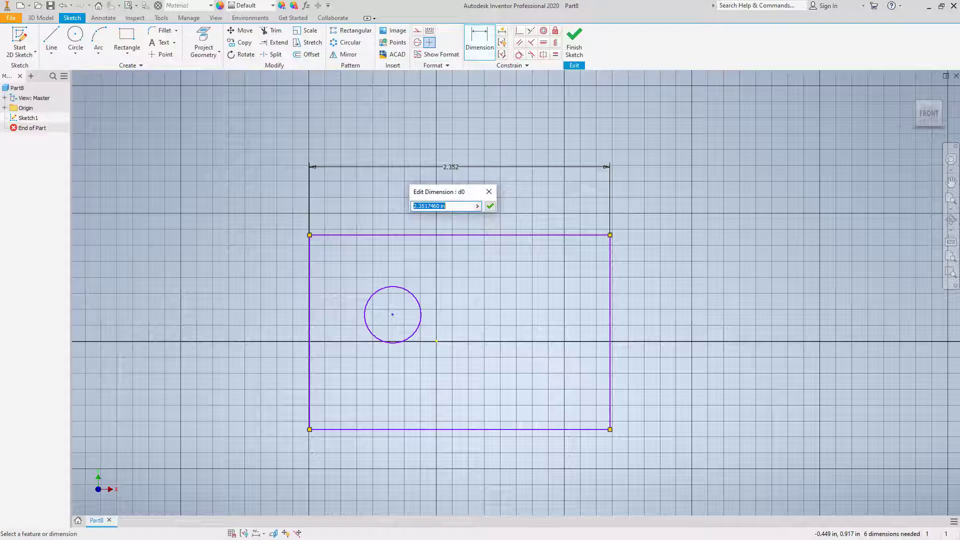
pyautogui.write('3')
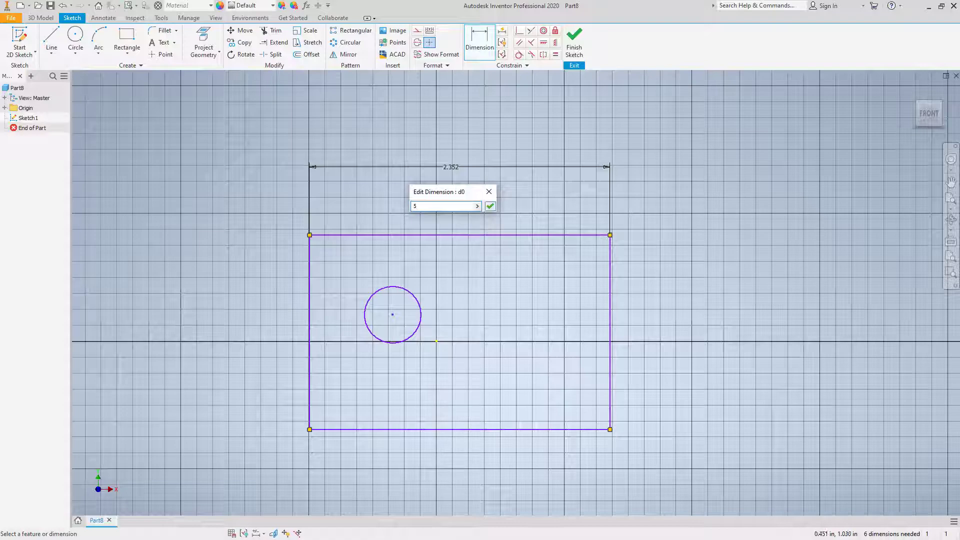
pyautogui.click(490, 207)
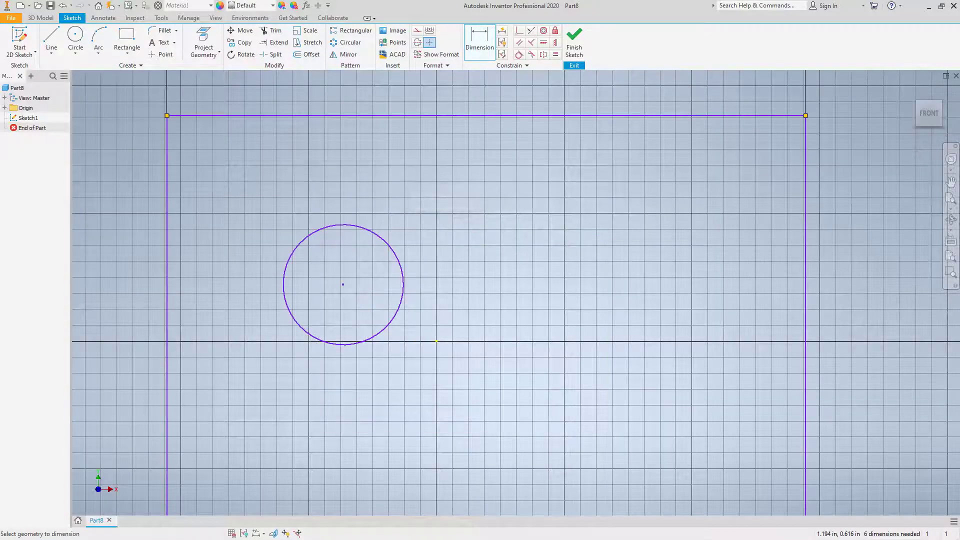
# Dimension the rectangle's left edge and set its height to 3 in.
pyautogui.scroll(5, 324, 314)
pyautogui.scroll(-6, 325, 314)
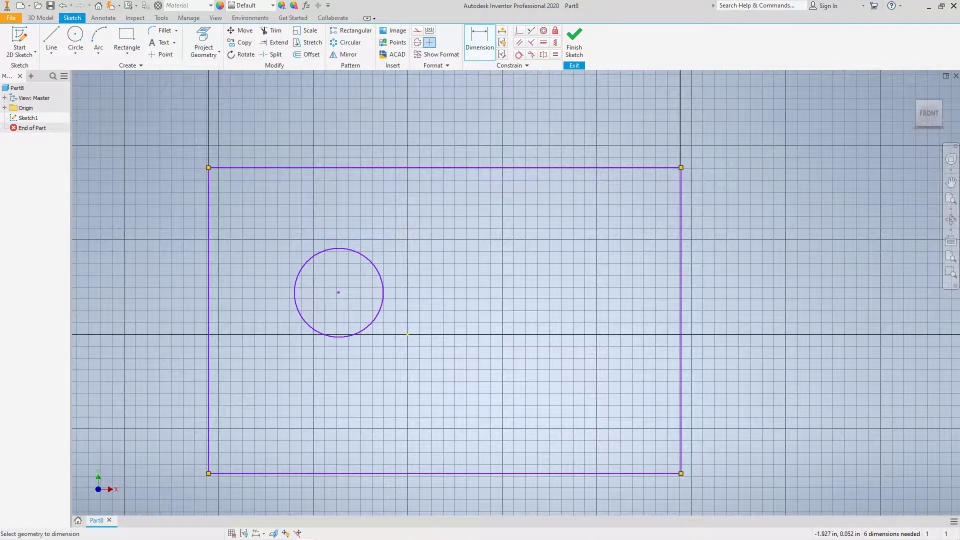
pyautogui.scroll(-5, 225, 330)
pyautogui.scroll(3, 224, 330)
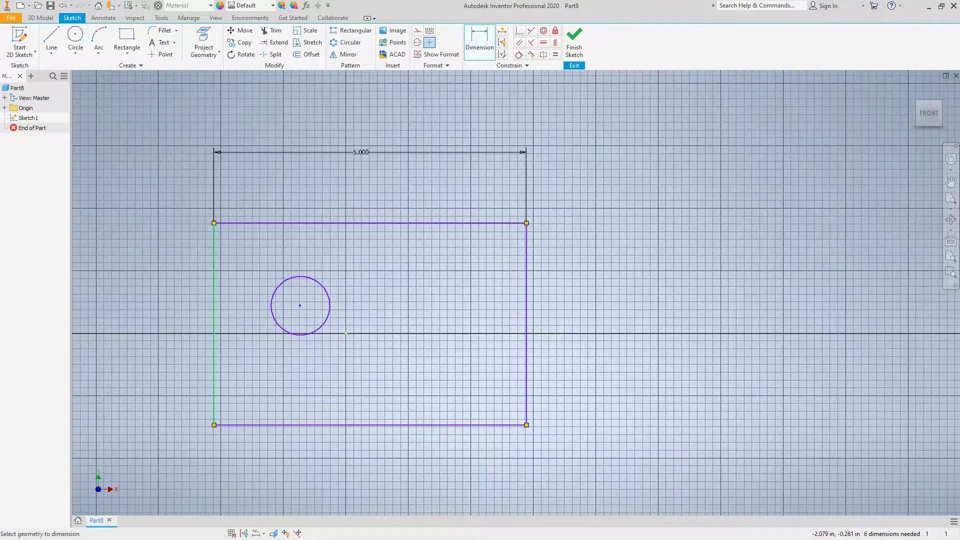
pyautogui.click(214, 331)
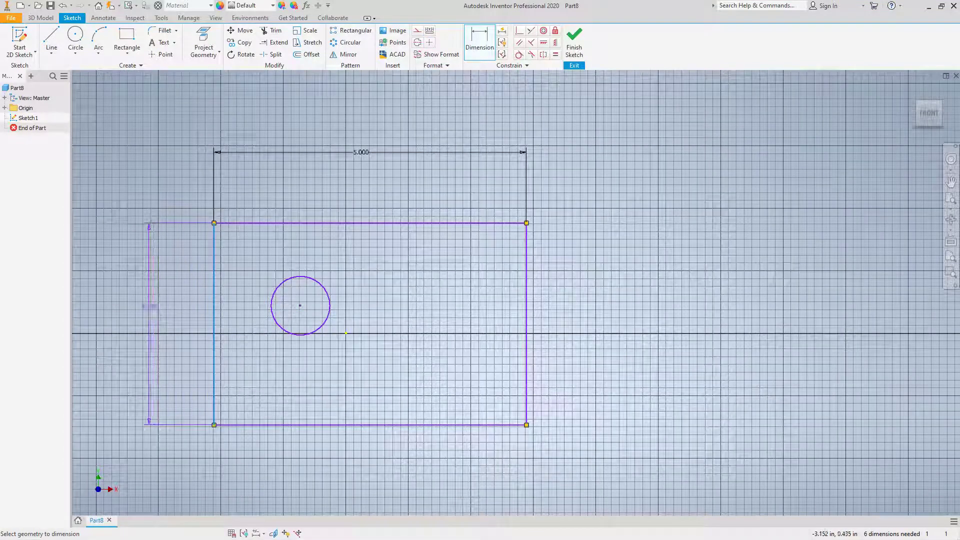
pyautogui.click(149, 306)
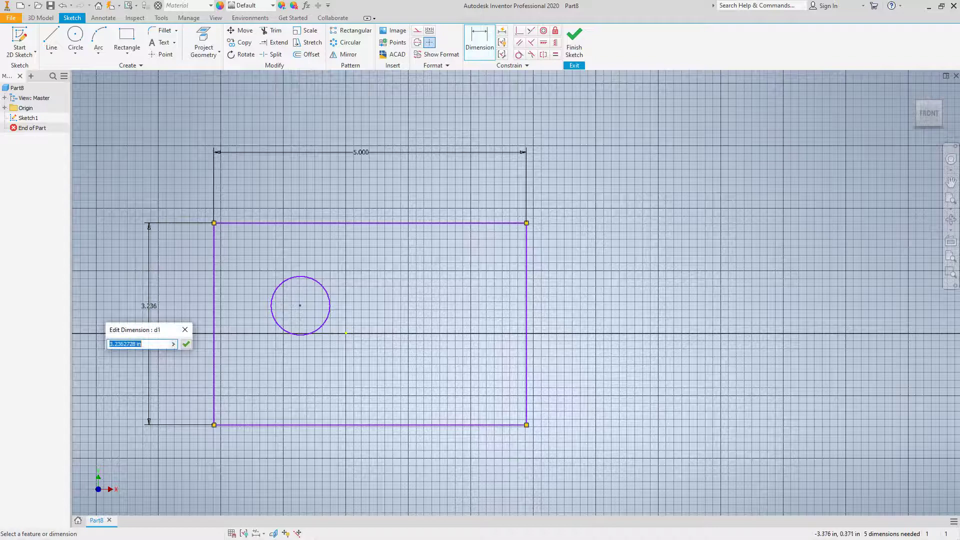
pyautogui.write('3')
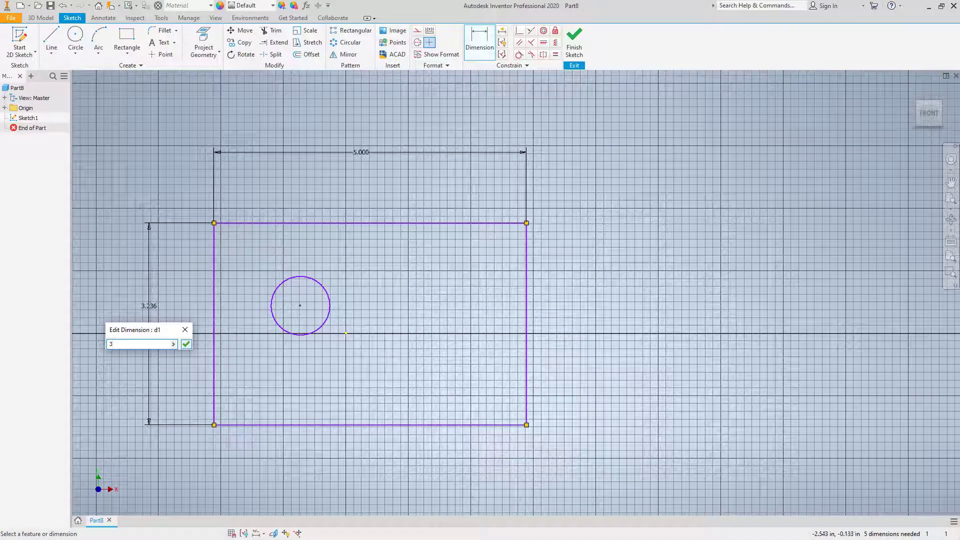
pyautogui.press('Return')
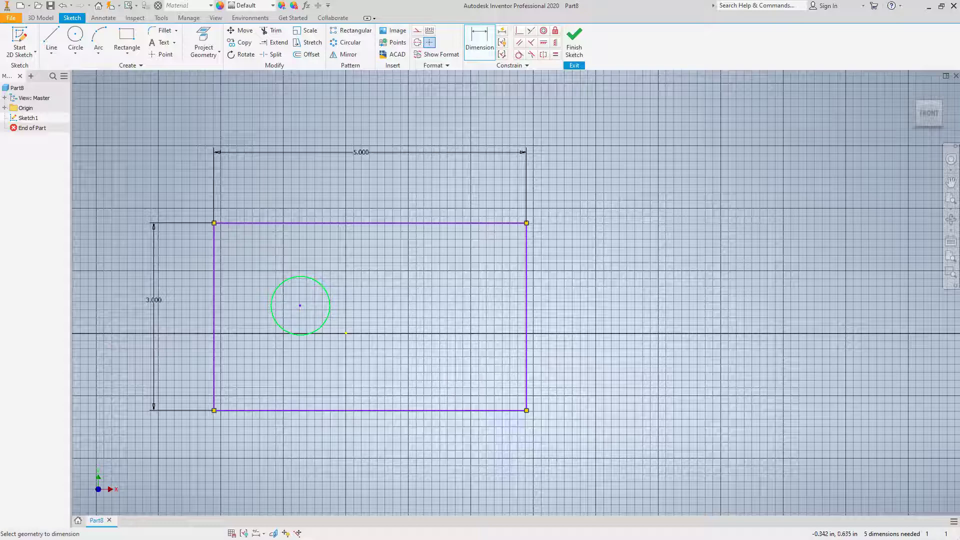
pyautogui.scroll(2, 300, 303)
pyautogui.scroll(-6, 300, 304)
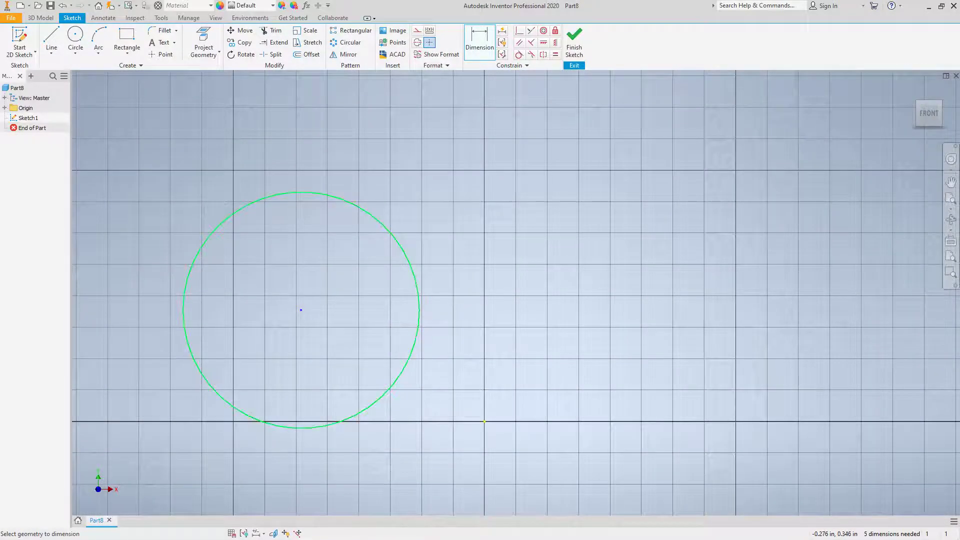
pyautogui.click(418, 323)
pyautogui.rightClick(485, 300)
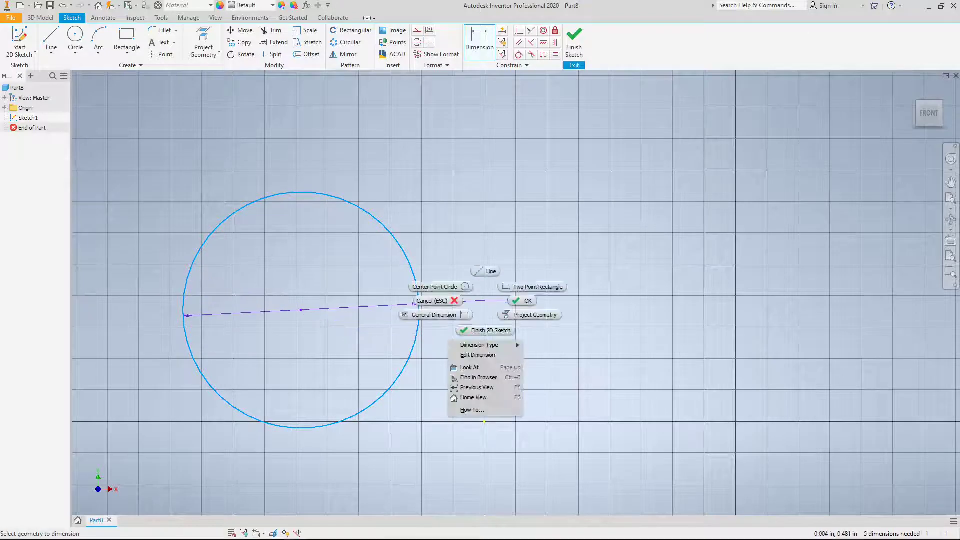
pyautogui.press('Escape')
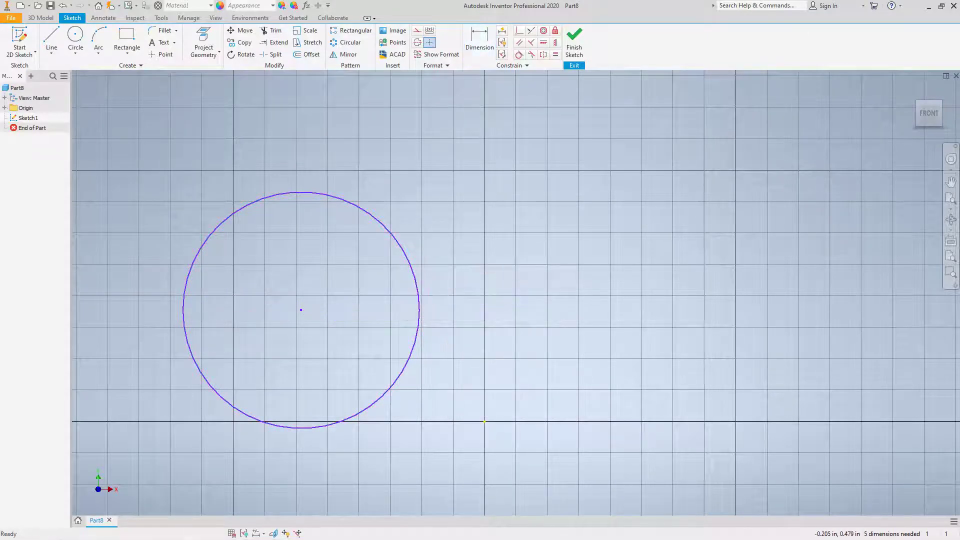
# Move the circle's center onto the sketch origin.
pyautogui.click(418, 306)
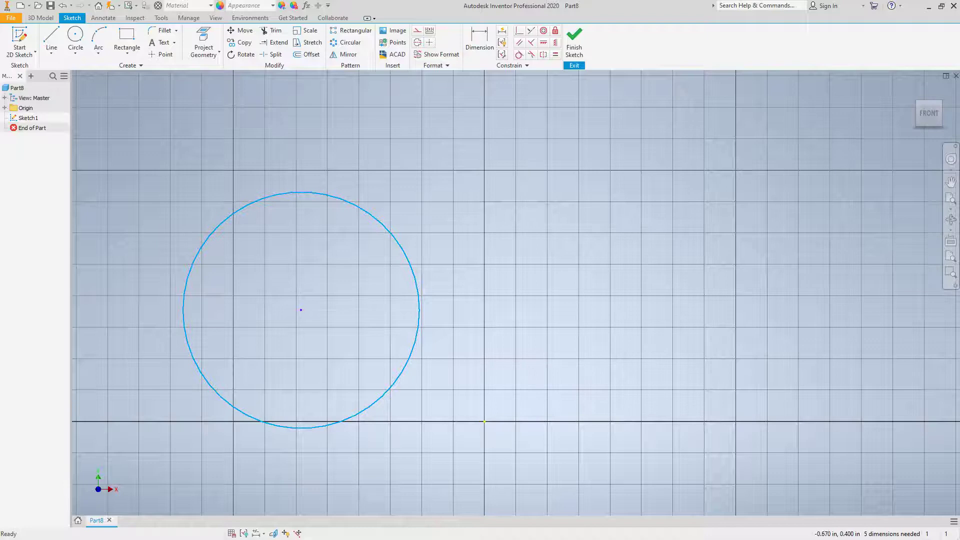
pyautogui.moveTo(301, 310); pyautogui.dragTo(485, 421)
pyautogui.scroll(3, 507, 392)
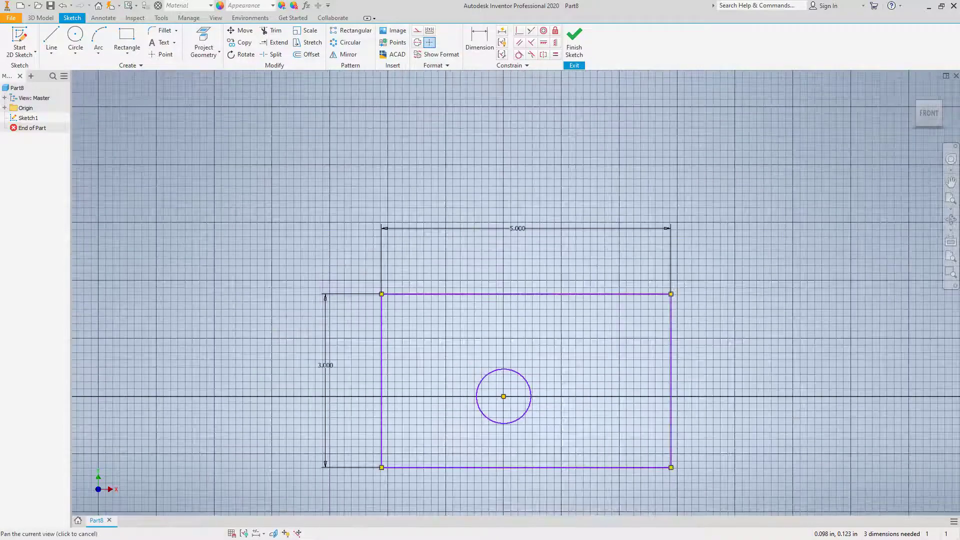
pyautogui.moveTo(504, 395); pyautogui.dragTo(427, 321)
pyautogui.scroll(-2, 462, 348)
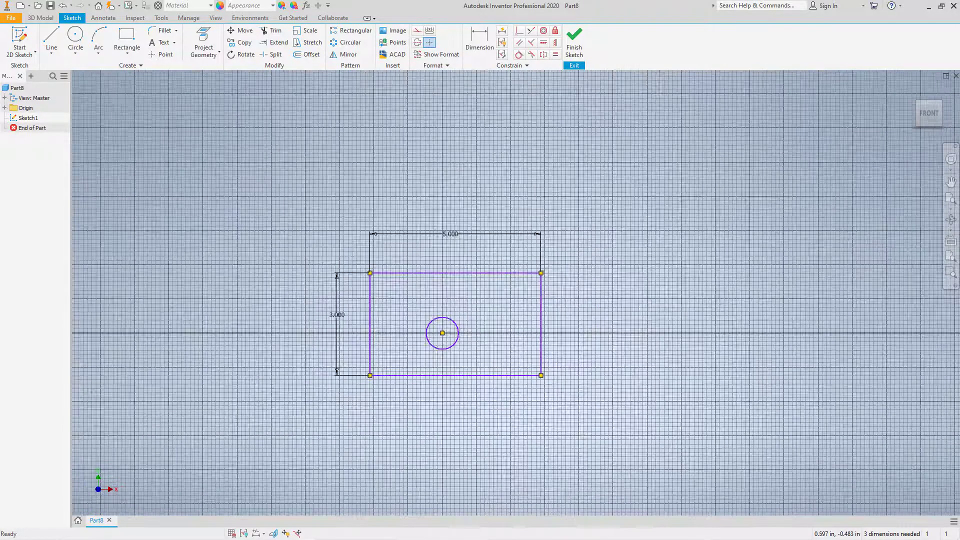
pyautogui.scroll(5, 463, 348)
pyautogui.scroll(-3, 461, 359)
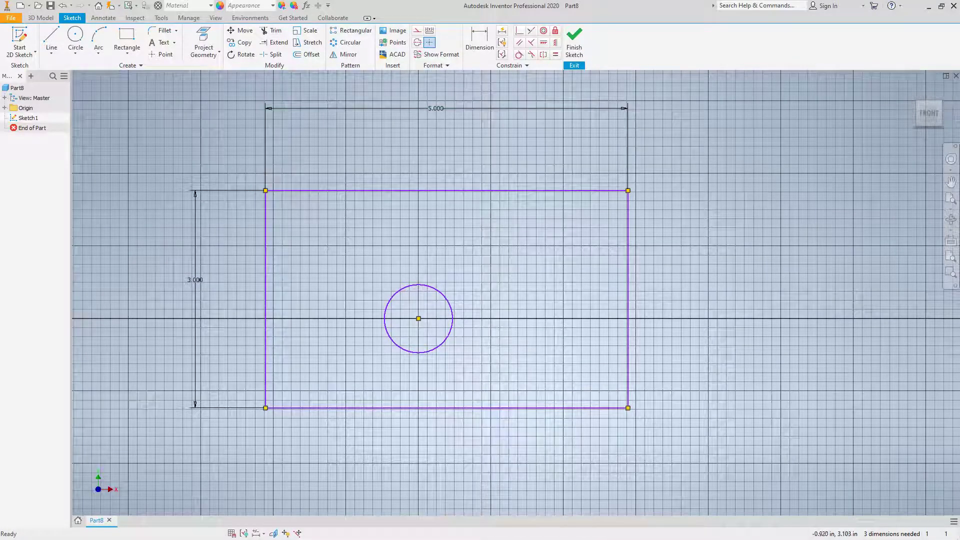
# Try a horizontal dimension between the circle's center and the rectangle's right edge, and undo it.
pyautogui.press('d')
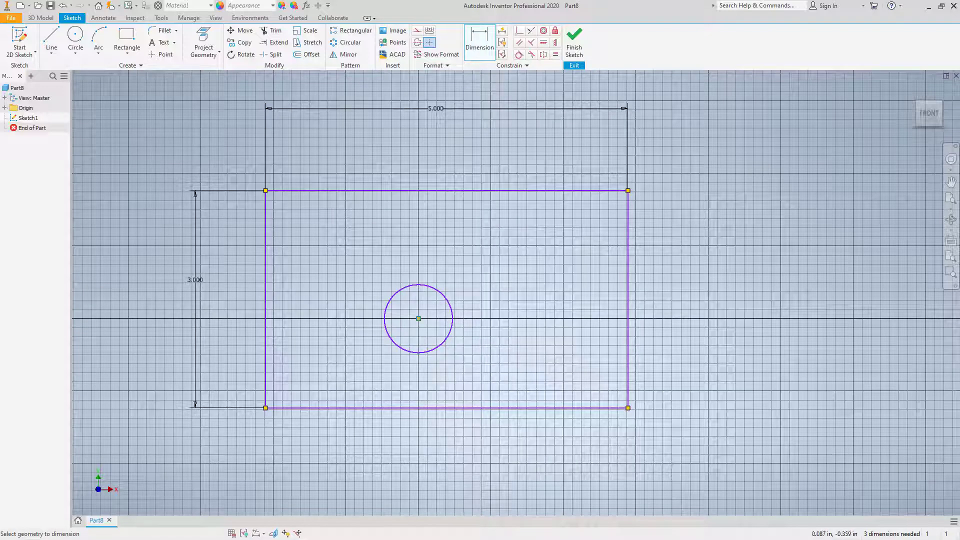
pyautogui.click(628, 349)
pyautogui.click(418, 319)
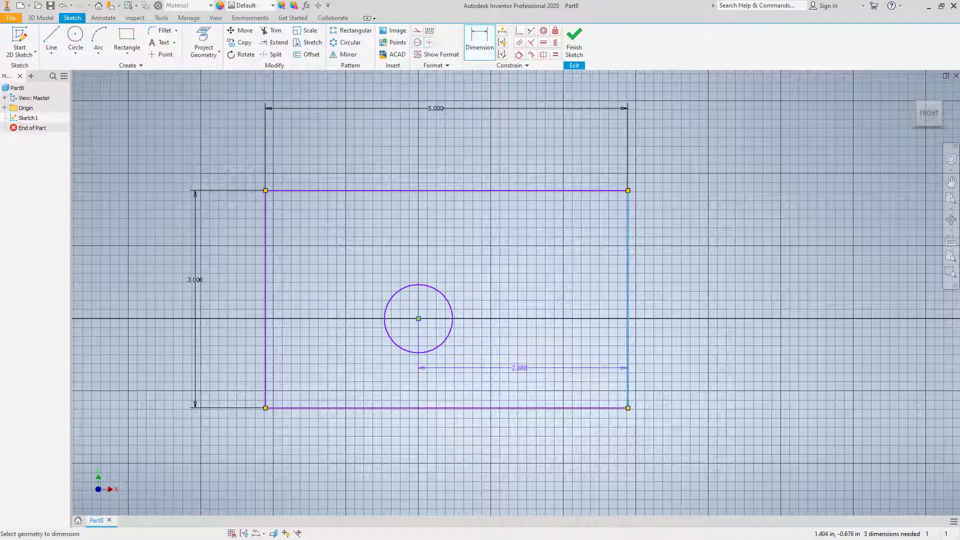
pyautogui.click(542, 368)
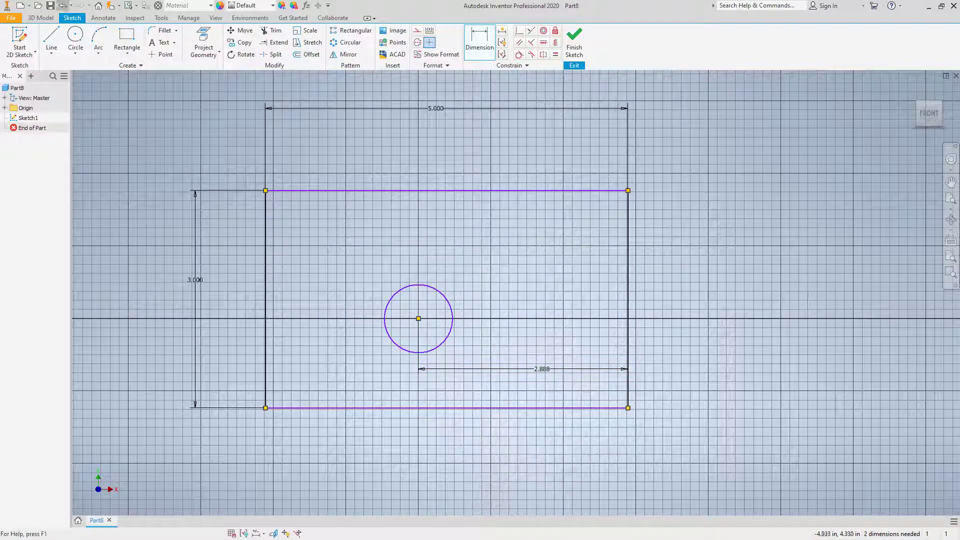
pyautogui.click(62, 5)
# Dimension the horizontal distance from the circle's center to the rectangle's right edge and set it to 2.5 in.
pyautogui.press('d')
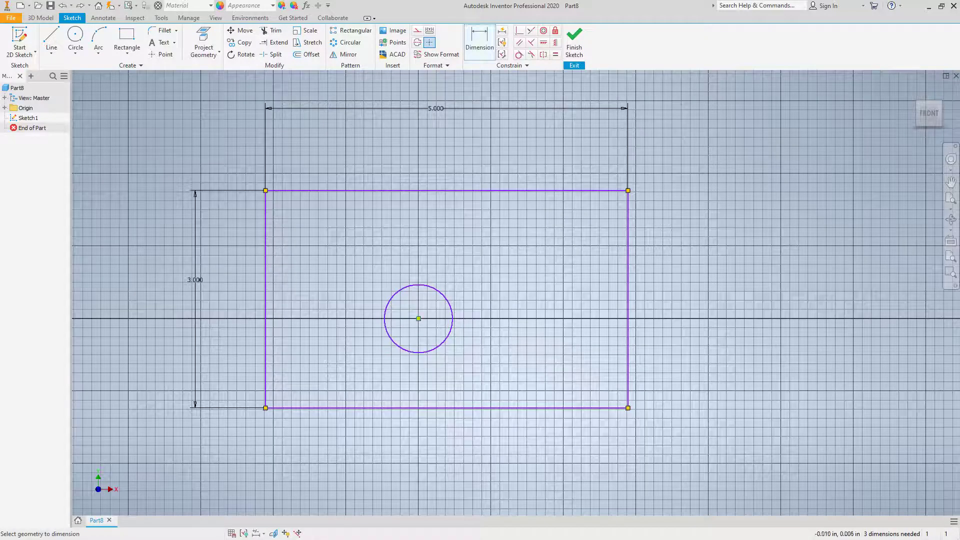
pyautogui.click(628, 300)
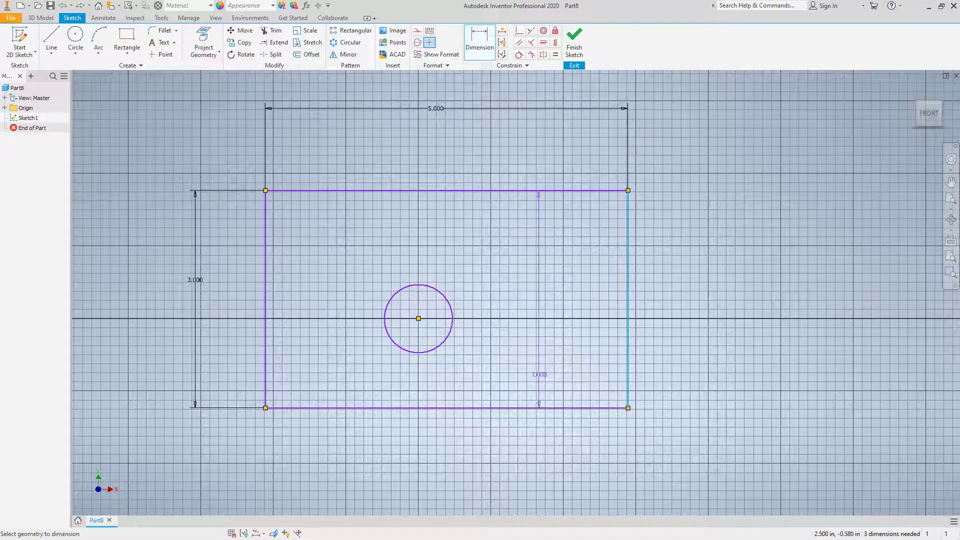
pyautogui.click(418, 319)
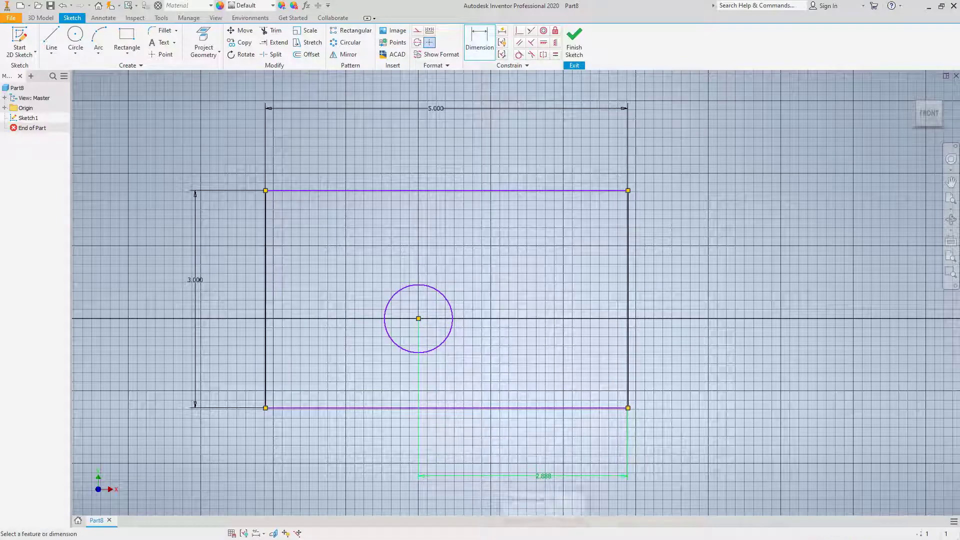
pyautogui.click(543, 475)
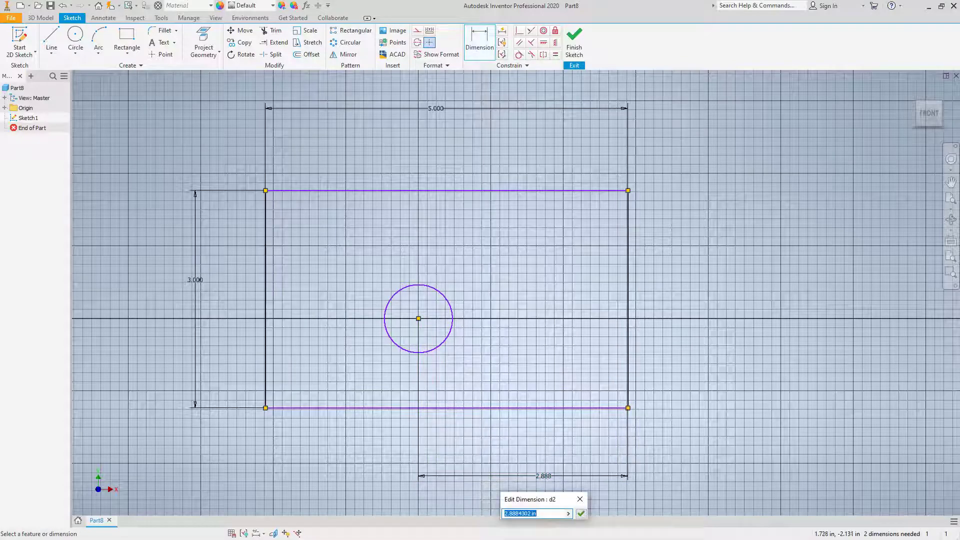
pyautogui.write('2.5')
pyautogui.press('Return')
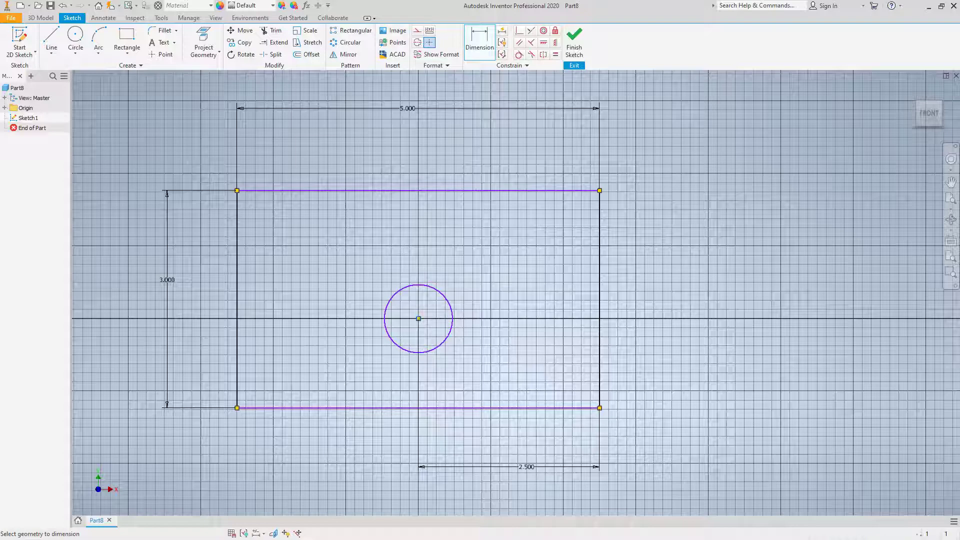
# Dimension the vertical distance from the rectangle's top edge to the circle's center and set it to 1.5 in.
pyautogui.click(421, 191)
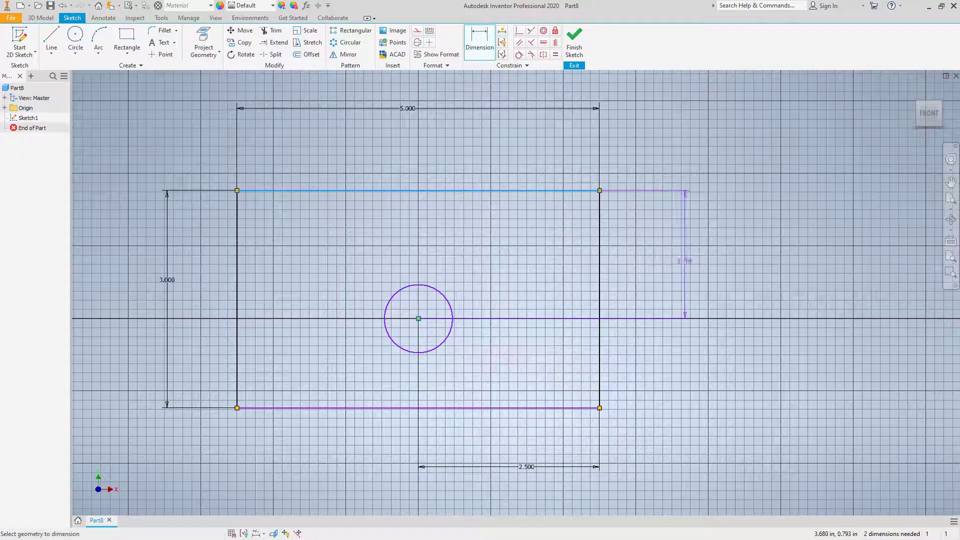
pyautogui.click(686, 260)
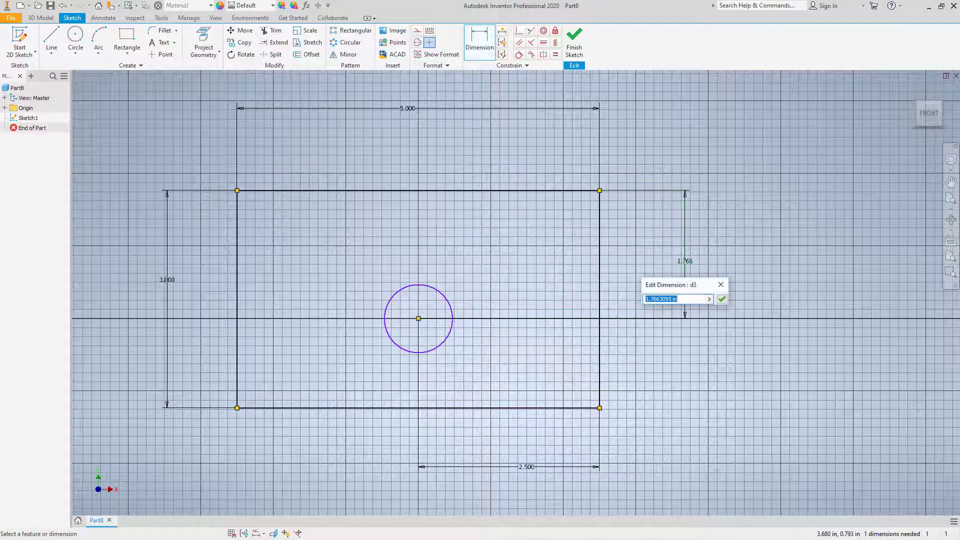
pyautogui.write('1.5')
pyautogui.click(721, 299)
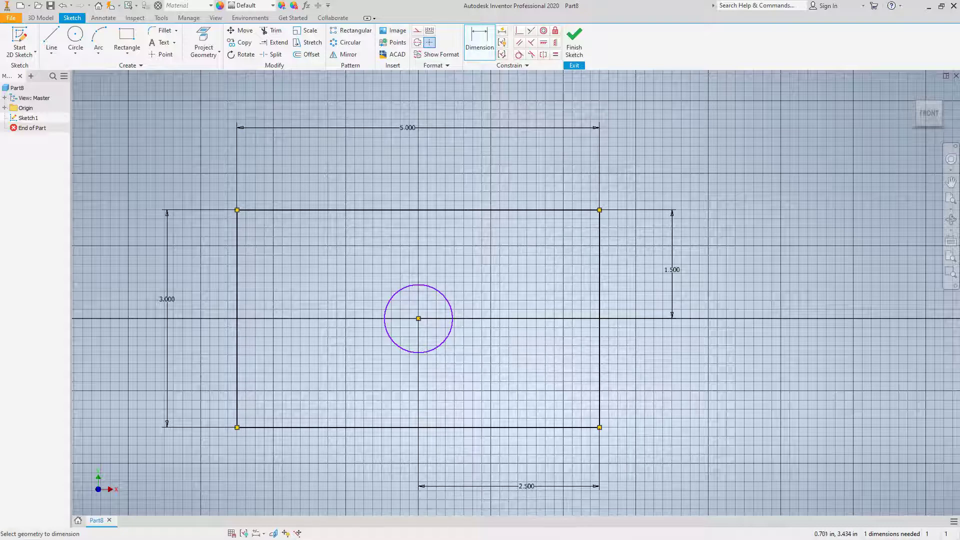
# Add a diameter dimension to the circle and set it to 1 in.
pyautogui.click(442, 299)
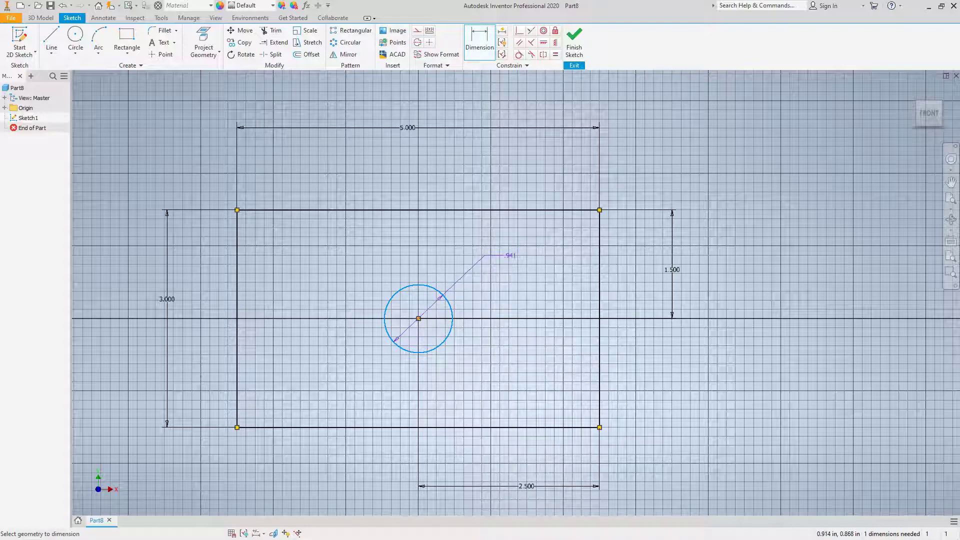
pyautogui.rightClick(482, 256)
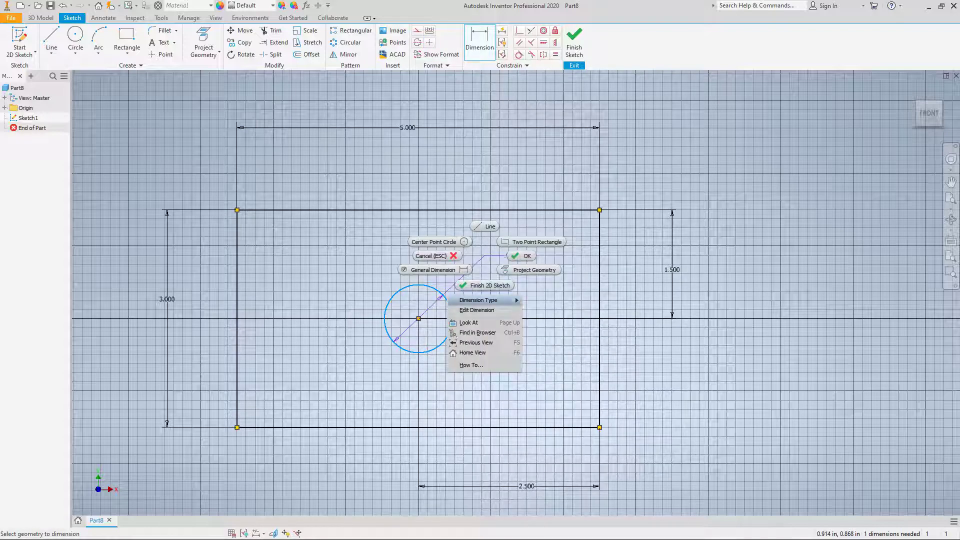
pyautogui.moveTo(479, 300)
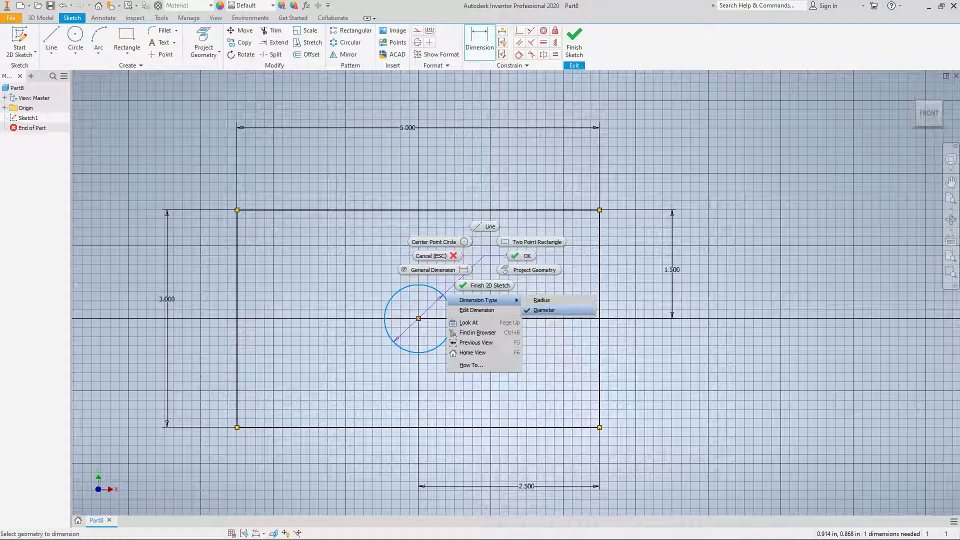
pyautogui.click(544, 310)
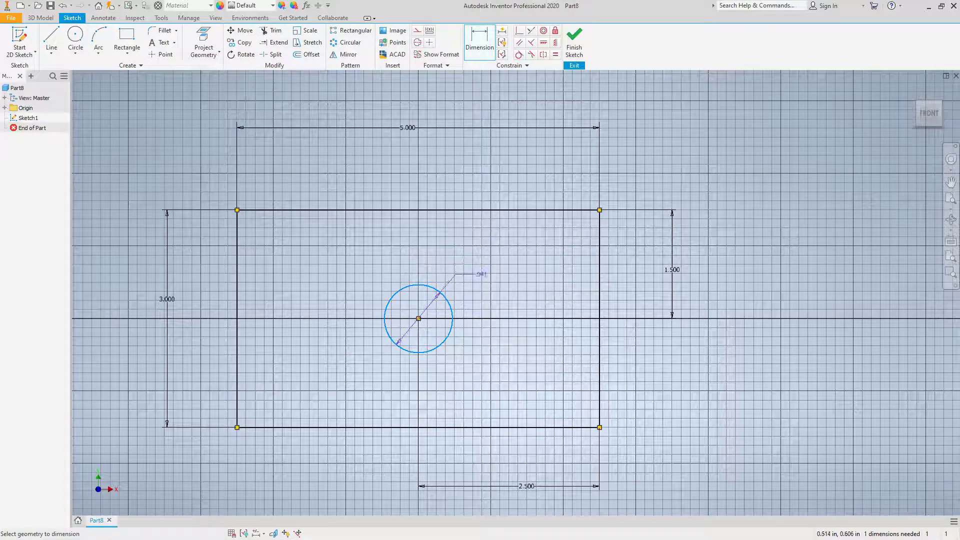
pyautogui.click(482, 278)
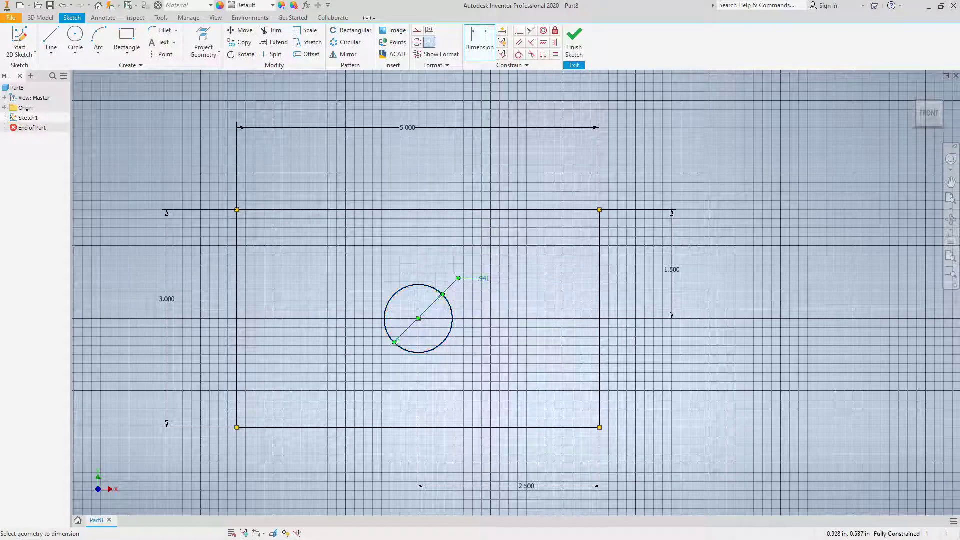
pyautogui.click(482, 278)
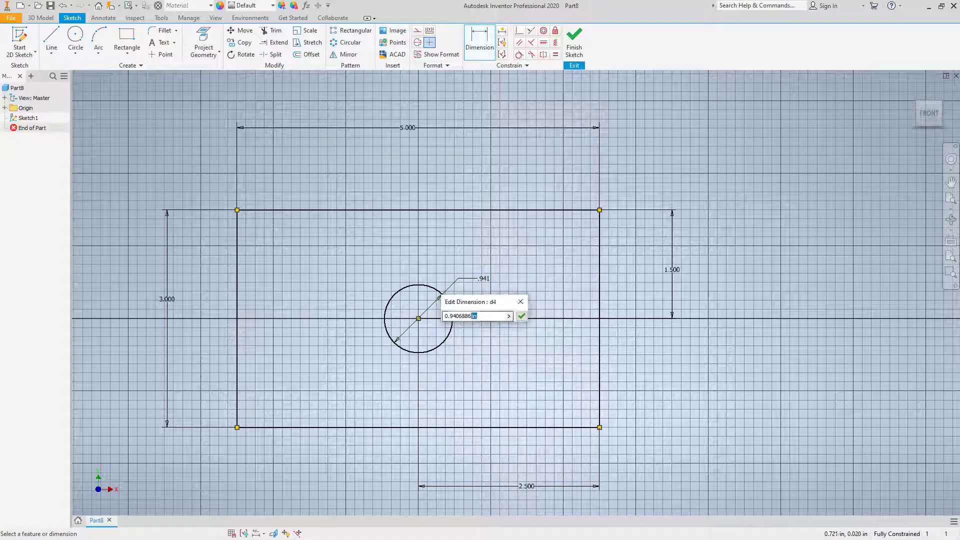
pyautogui.write('1')
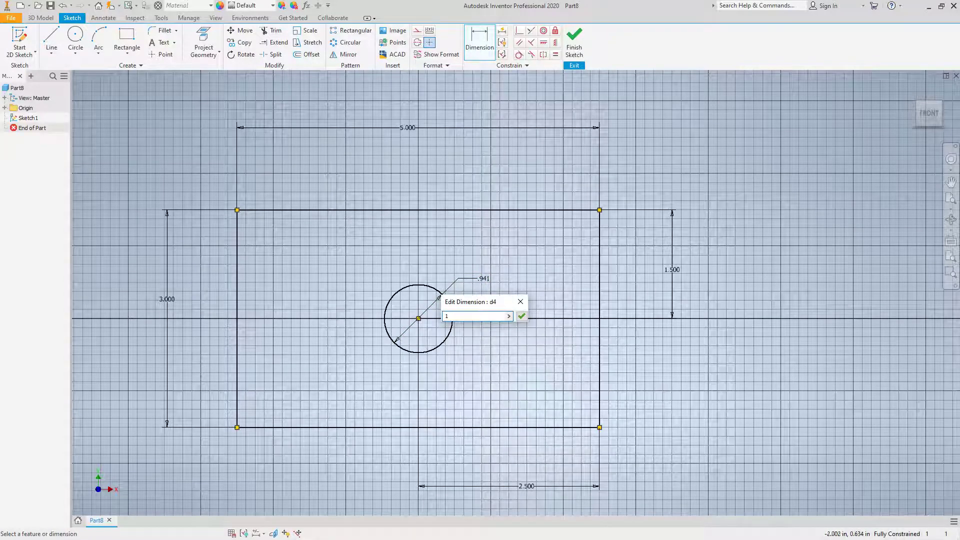
pyautogui.click(521, 316)
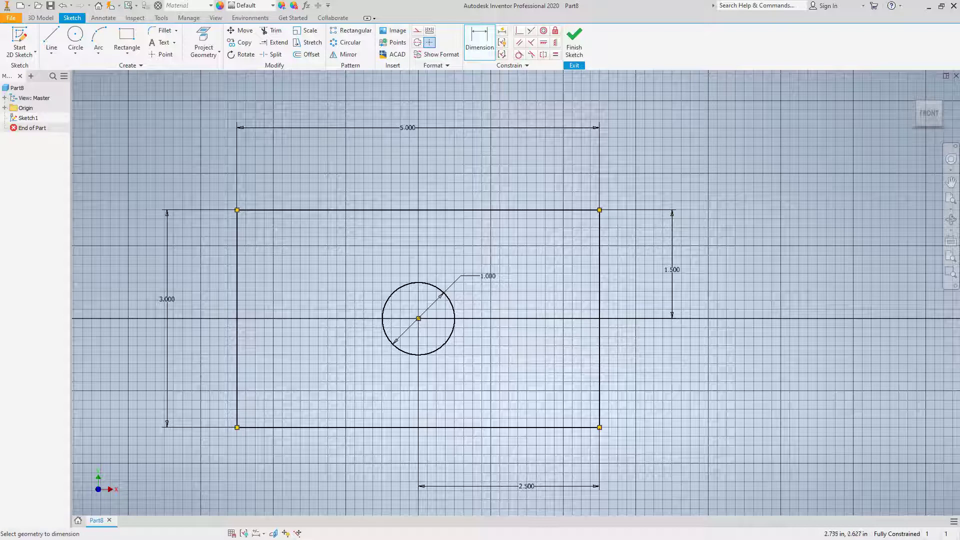
# Set the rectangle's width dimension to 6 in.
pyautogui.click(407, 127)
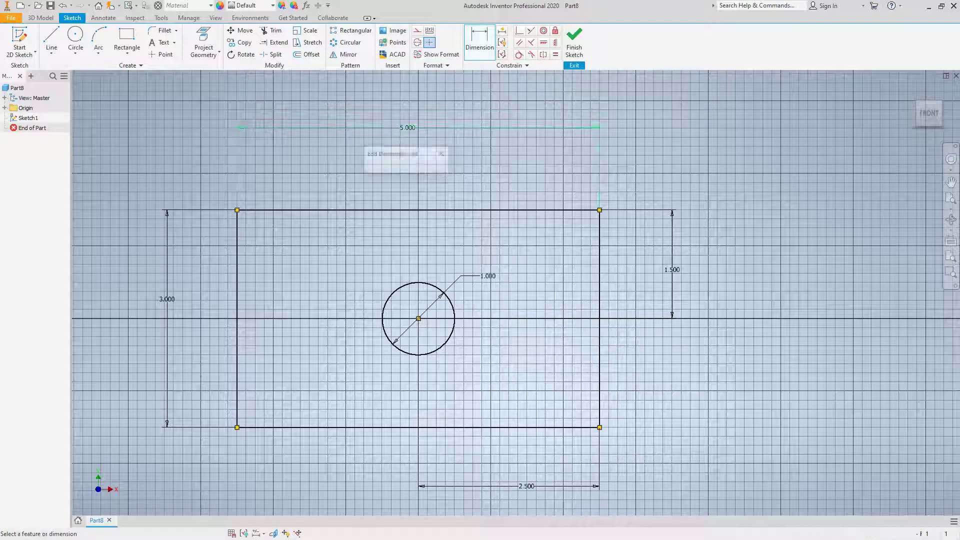
pyautogui.write('6')
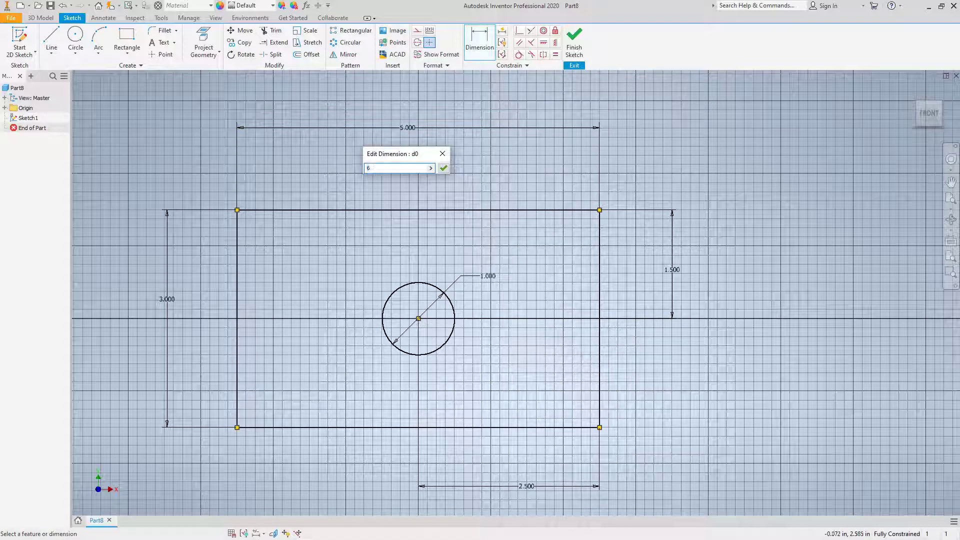
pyautogui.press('Return')
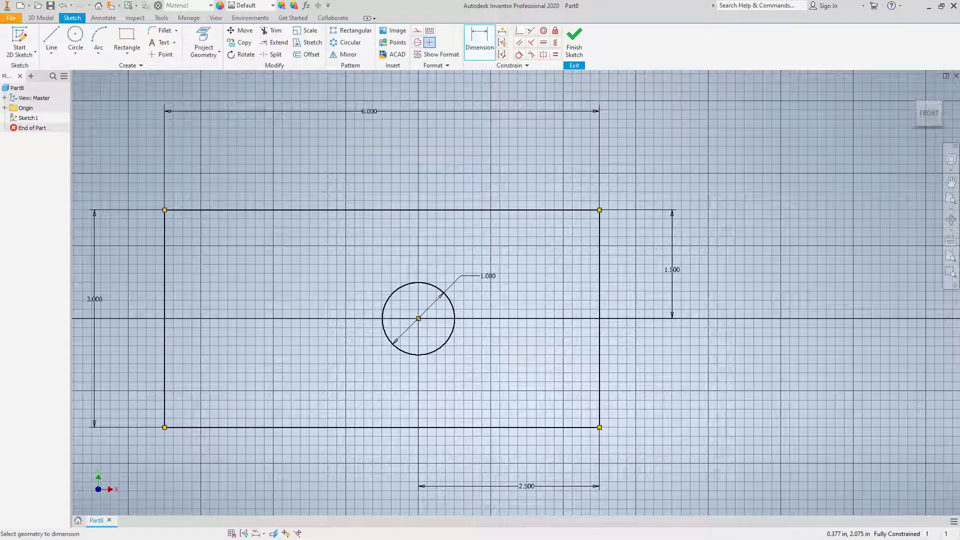
# Set the rectangle's height dimension to 3.6 in.
pyautogui.moveTo(500, 299); pyautogui.dragTo(622, 301, button='middle')
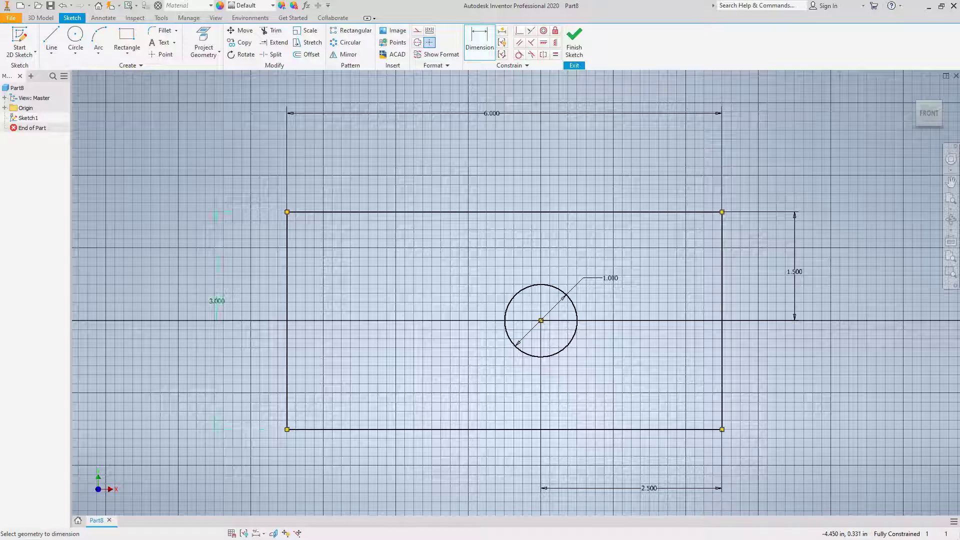
pyautogui.doubleClick(216, 280)
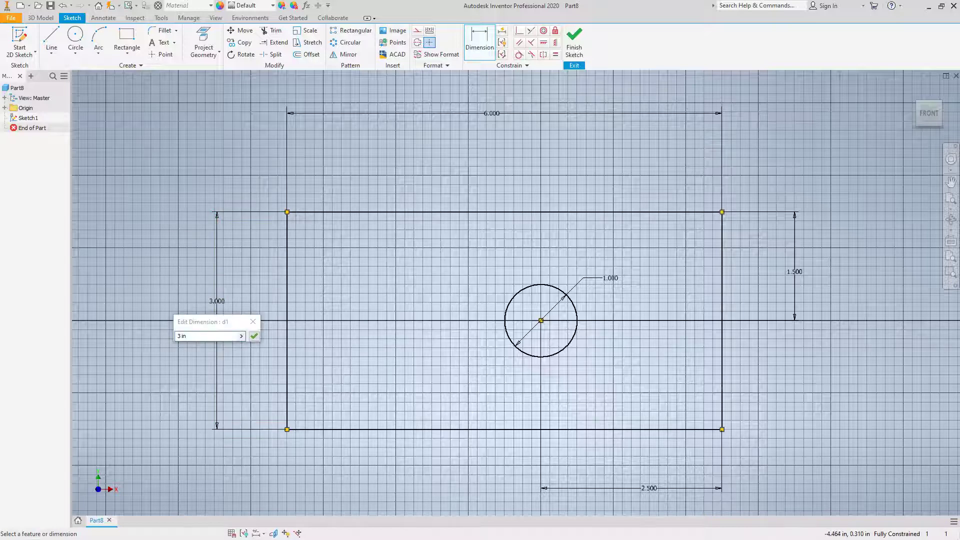
pyautogui.click(181, 335)
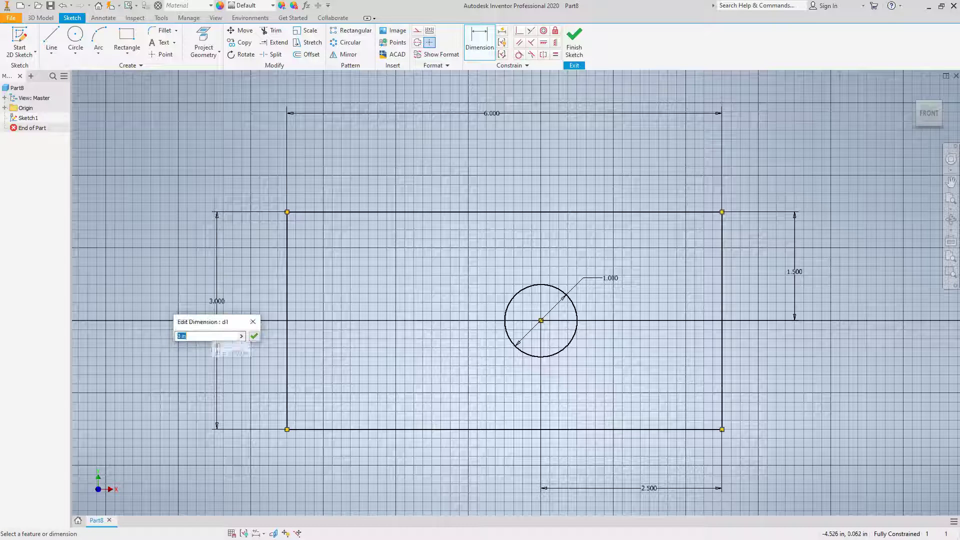
pyautogui.write('3.6')
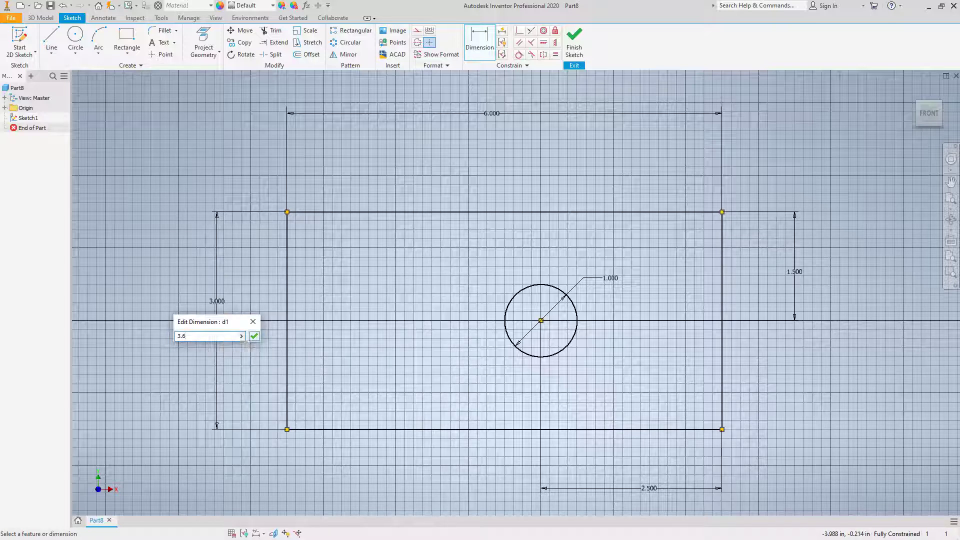
pyautogui.click(254, 335)
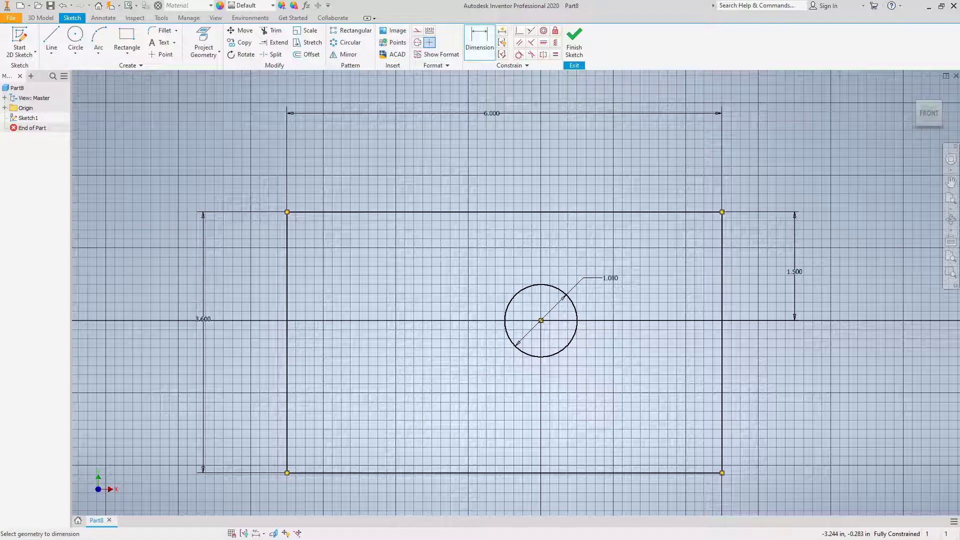
# Undo the last changes to the rectangle's height and width.
pyautogui.click(62, 5)
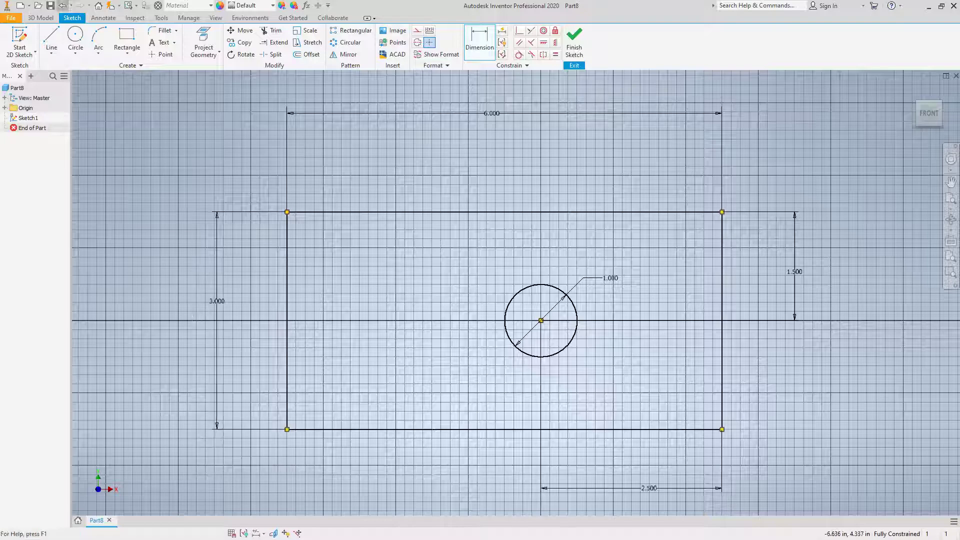
pyautogui.click(62, 5)
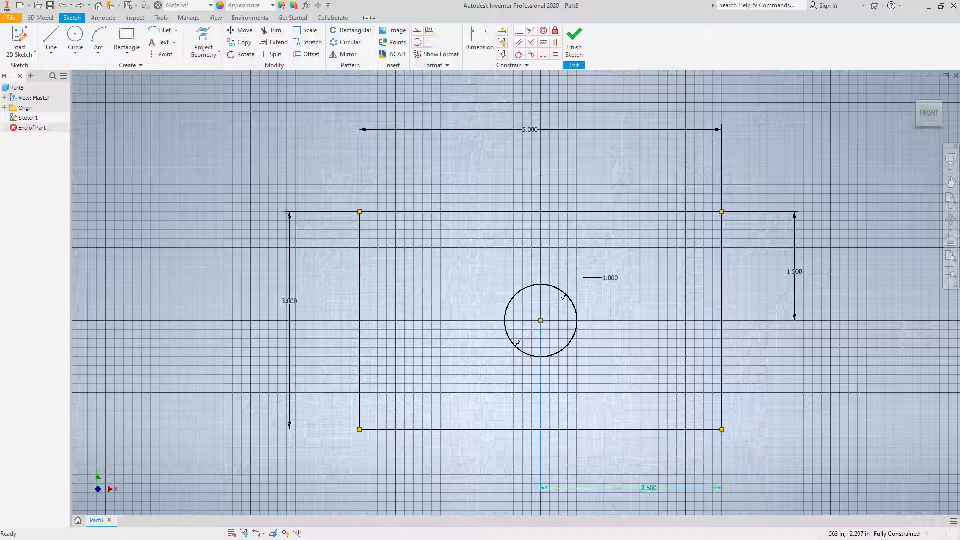
# Set the horizontal distance from the circle's center to the right edge as the rectangle's width dimension divided by 2.
pyautogui.doubleClick(651, 487)
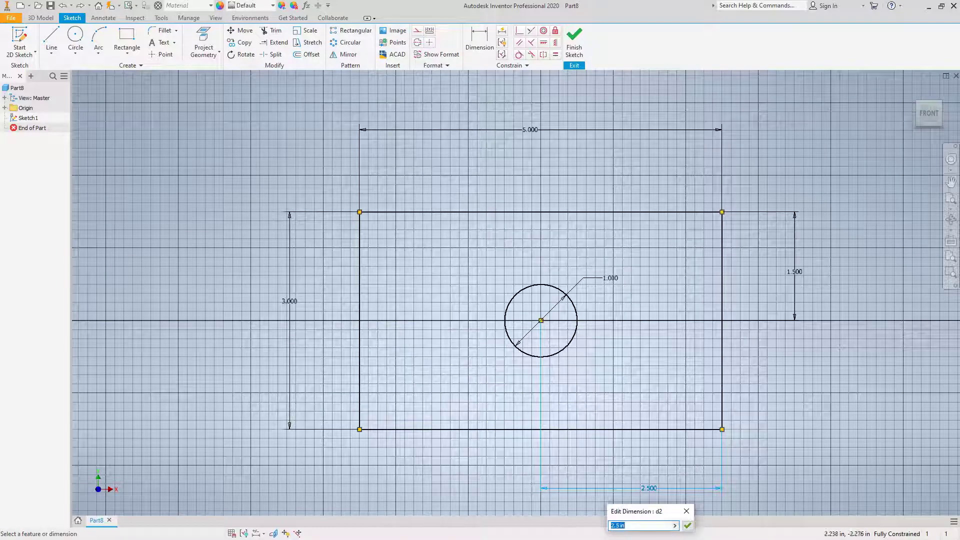
pyautogui.click(540, 129)
pyautogui.write('/2')
pyautogui.press('Return')
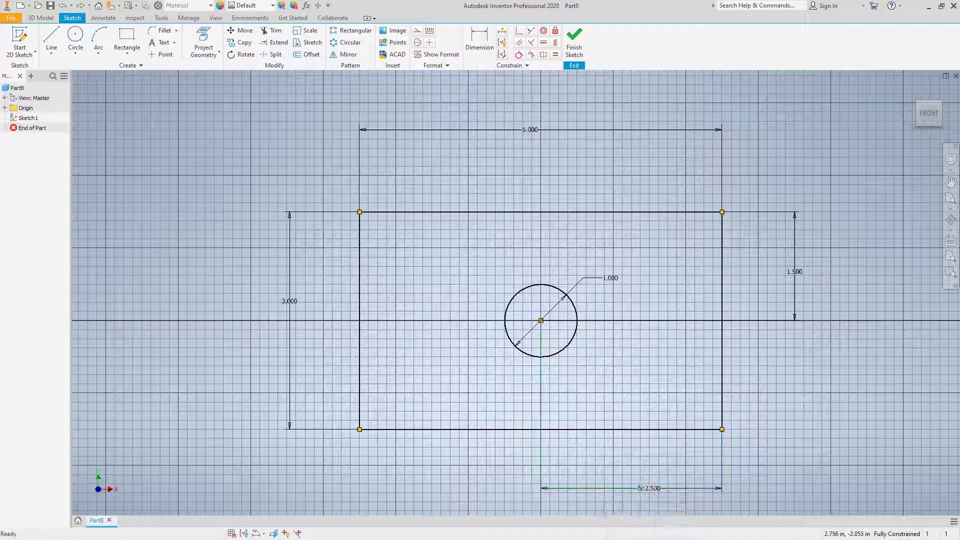
pyautogui.click(650, 487)
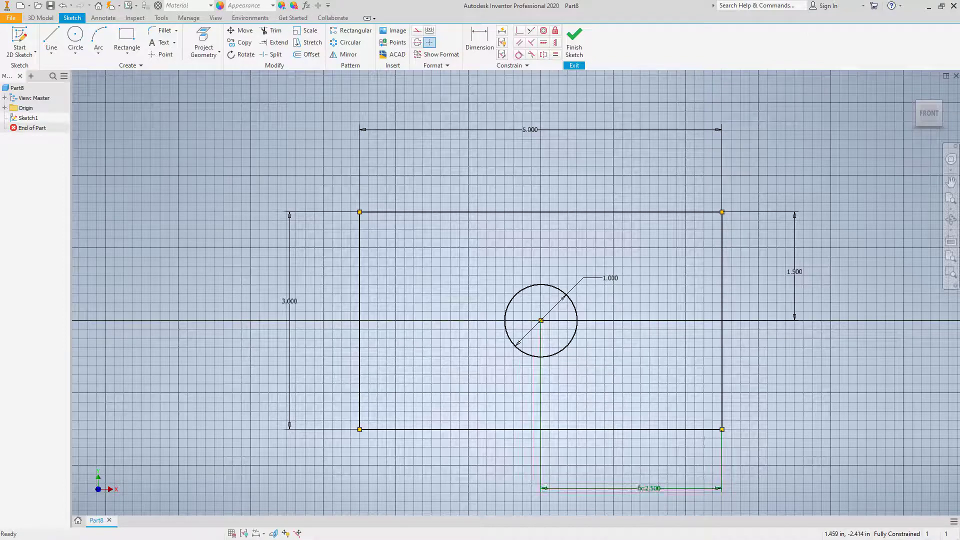
# Set the vertical distance from the circle's center to the rectangle's upper edge as the rectangle's height dimension divided by 2 (d1/2).
pyautogui.scroll(-3, 646, 490)
pyautogui.scroll(7, 646, 490)
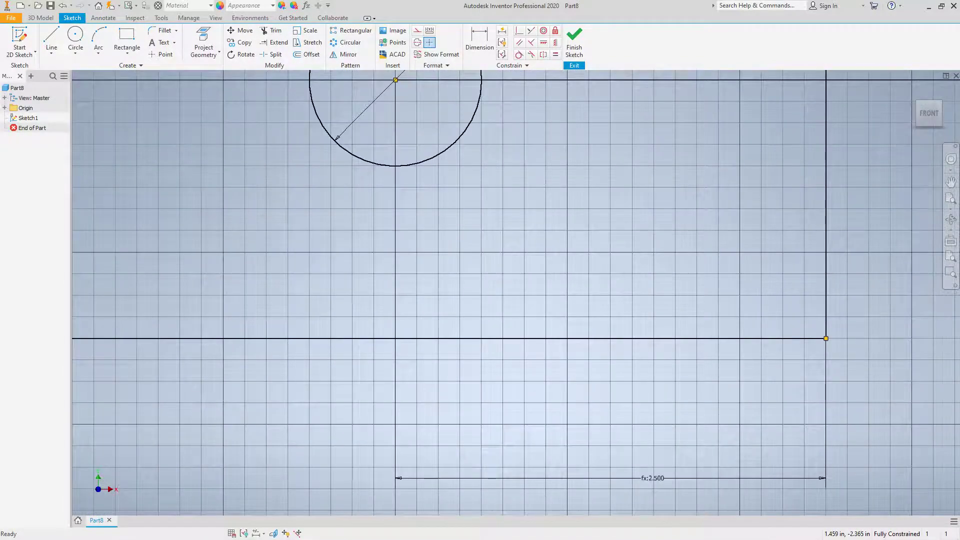
pyautogui.scroll(-3, 646, 487)
pyautogui.scroll(-2, 673, 474)
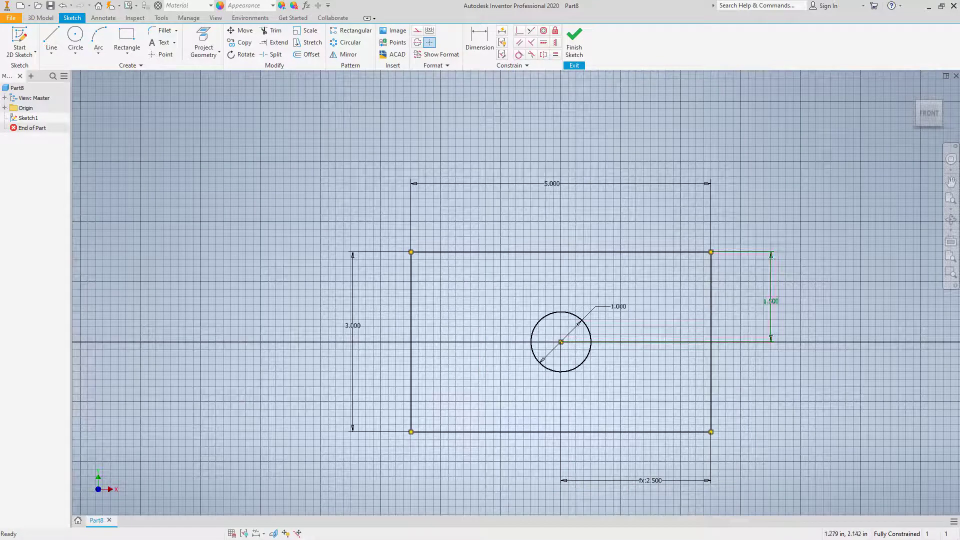
pyautogui.click(479, 43)
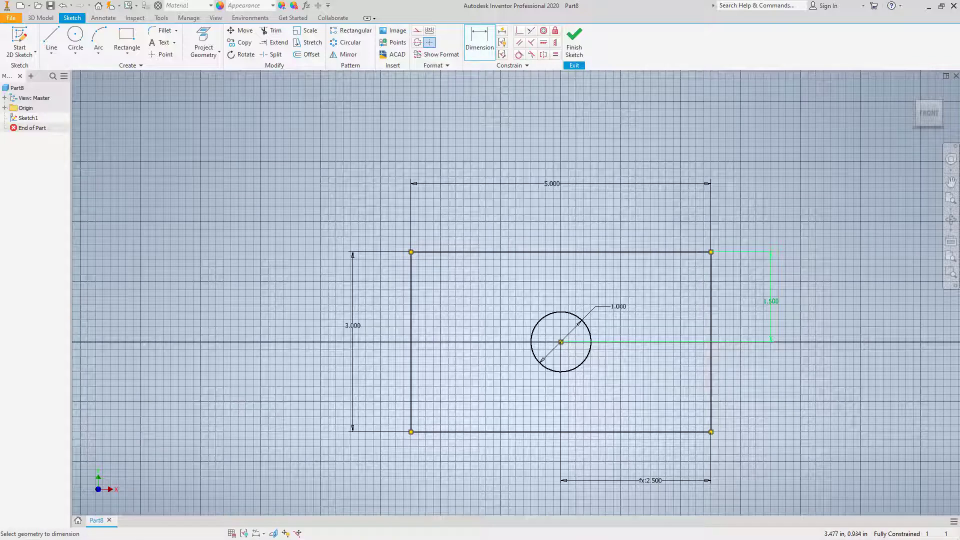
pyautogui.click(770, 286)
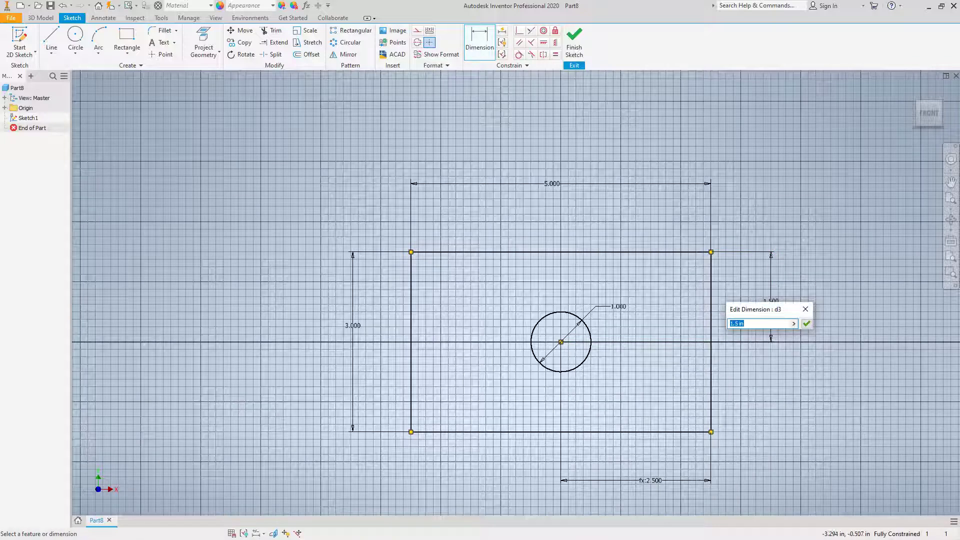
pyautogui.click(353, 310)
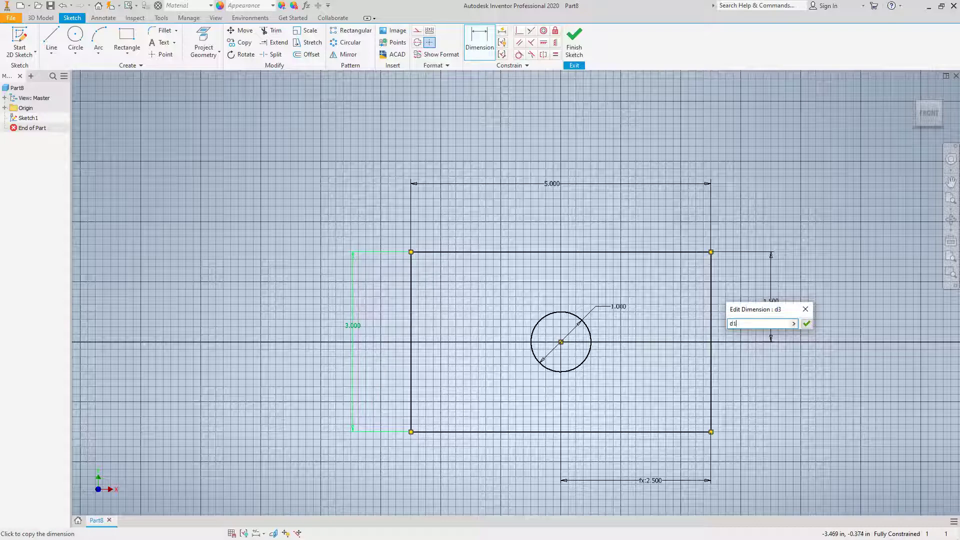
pyautogui.write('/')
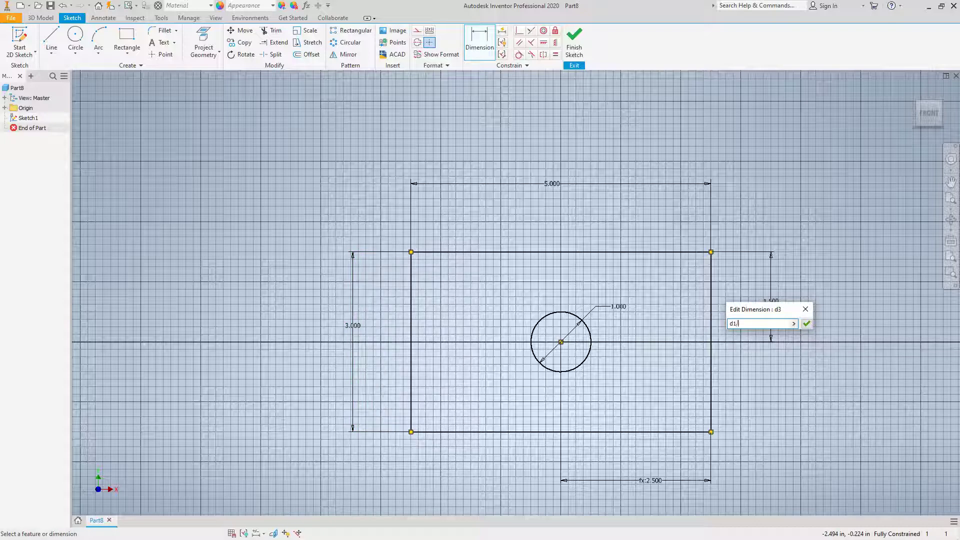
pyautogui.write('2')
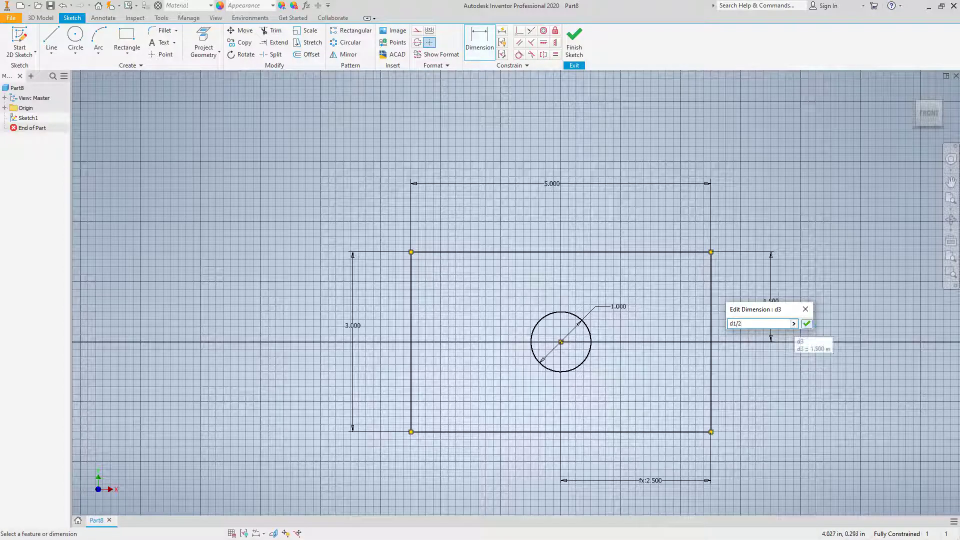
pyautogui.click(806, 324)
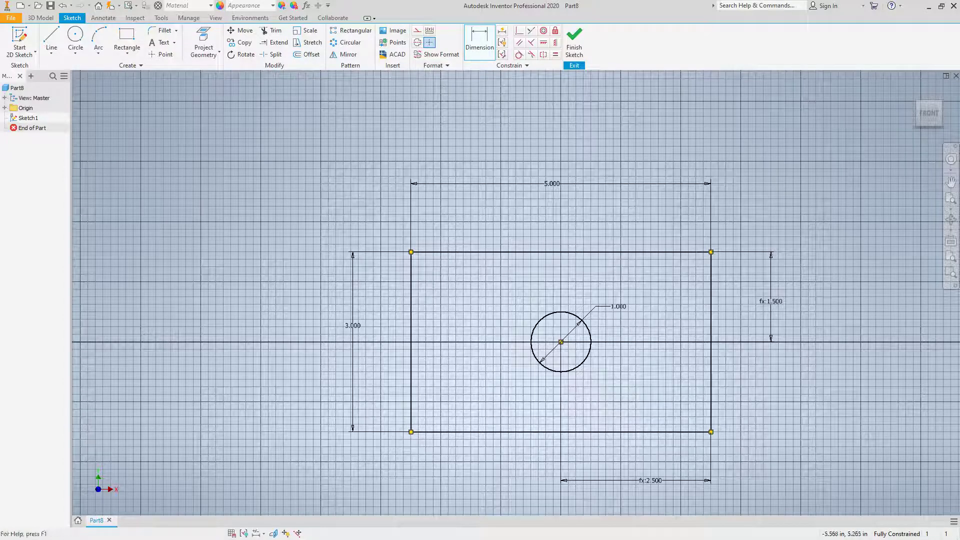
# Set the equation of the circle's diameter parameter d4 to d1/3 in the Parameters table.
pyautogui.click(188, 18)
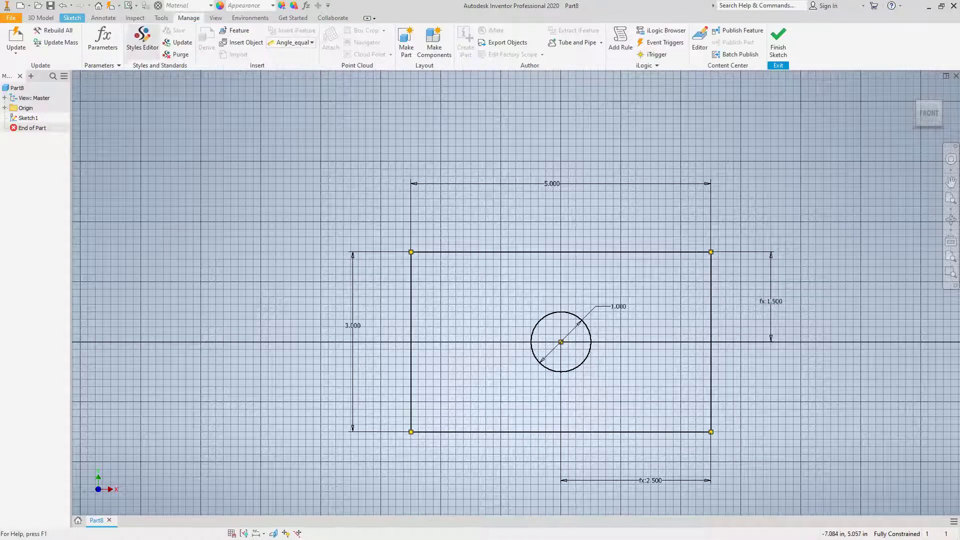
pyautogui.click(102, 40)
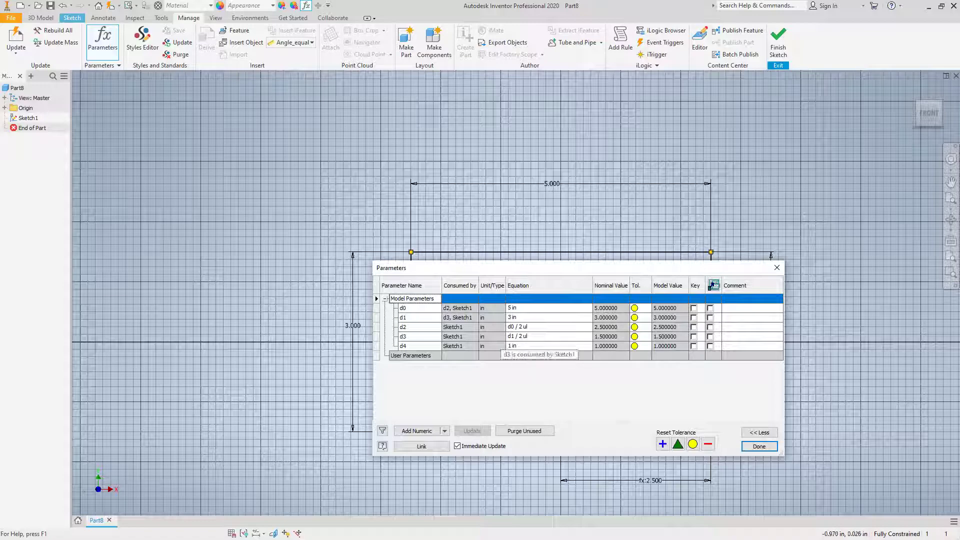
pyautogui.click(525, 345)
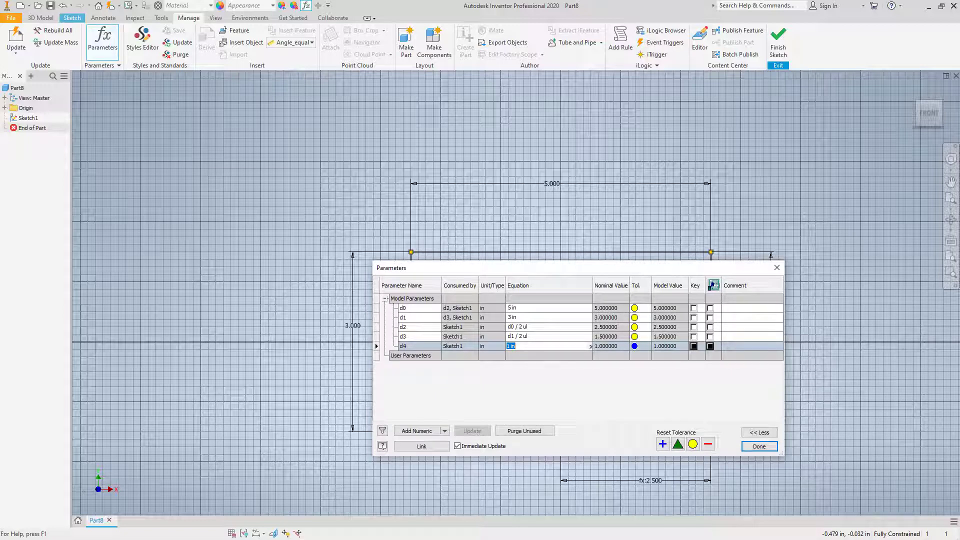
pyautogui.write('d1/3')
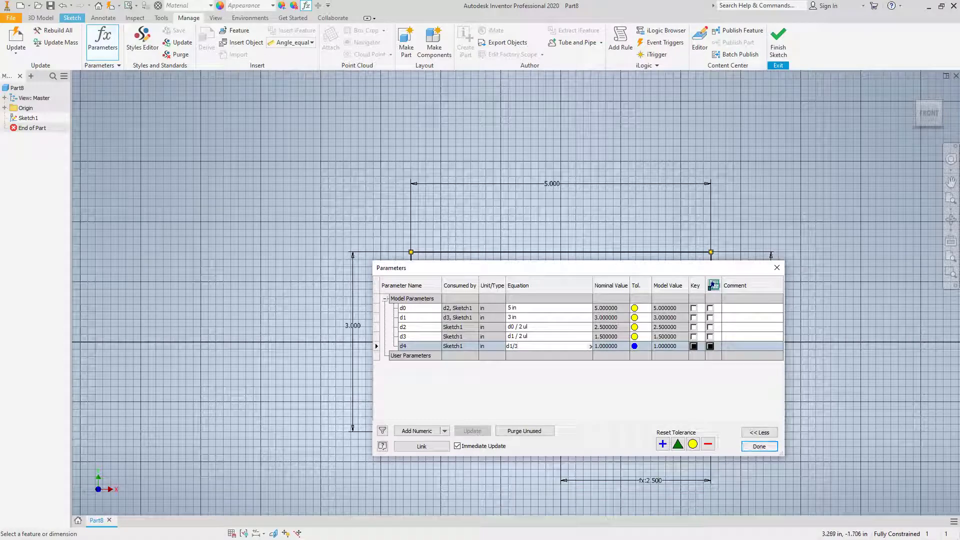
pyautogui.click(759, 446)
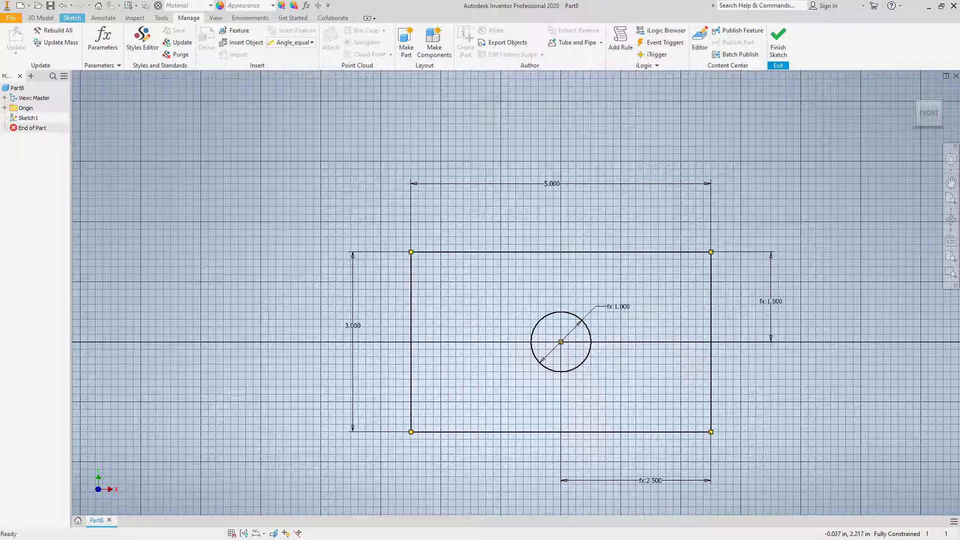
# Set the rectangle's width to 6 in and its height to 3.6 in.
pyautogui.doubleClick(552, 183)
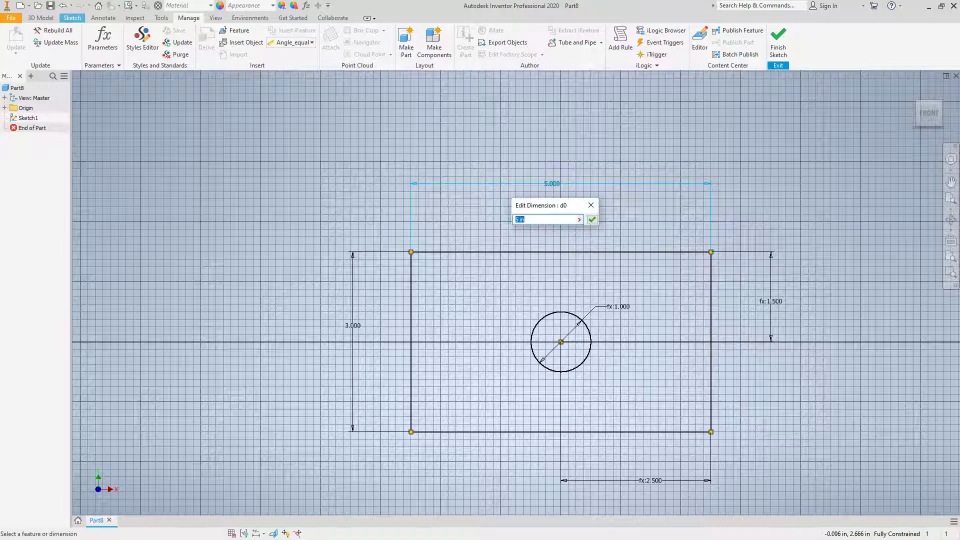
pyautogui.write('6')
pyautogui.click(592, 219)
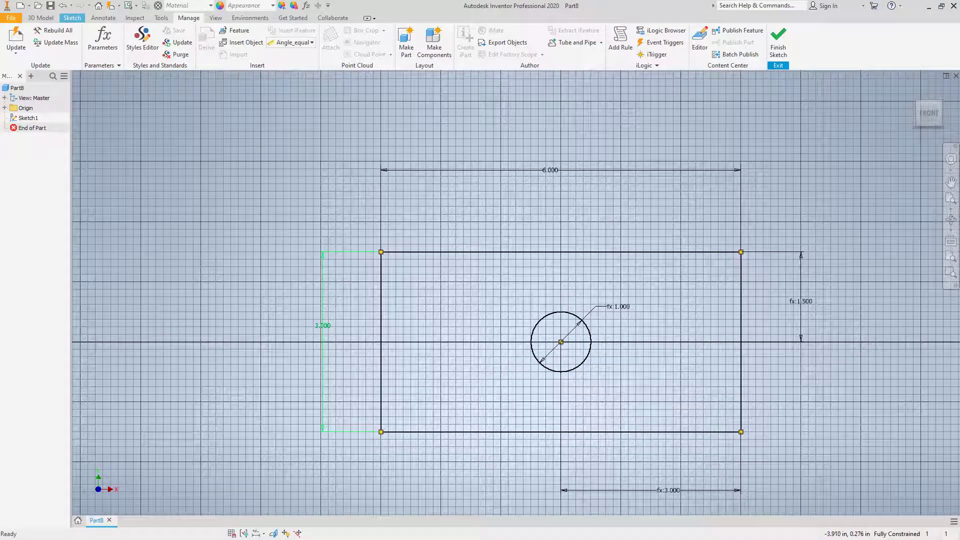
pyautogui.doubleClick(325, 325)
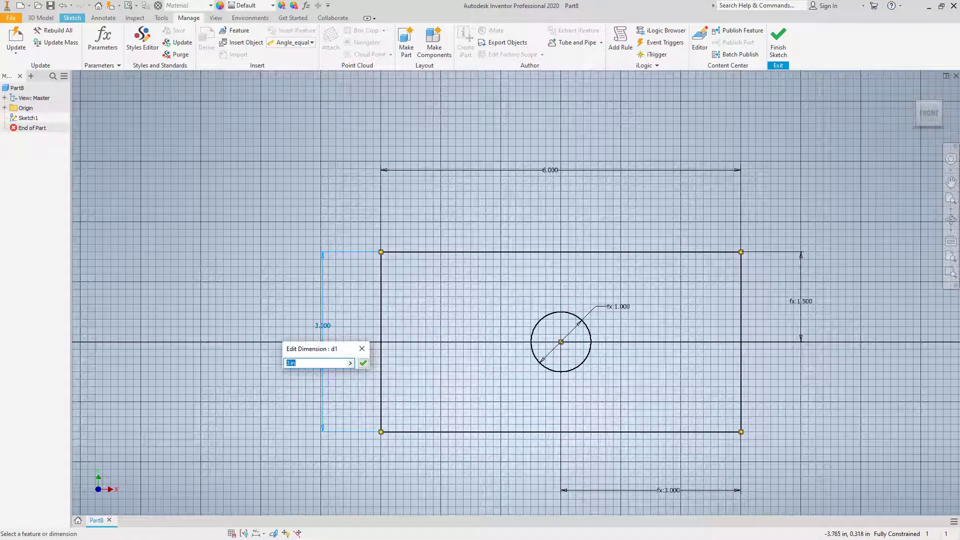
pyautogui.write('3.6')
pyautogui.click(363, 363)
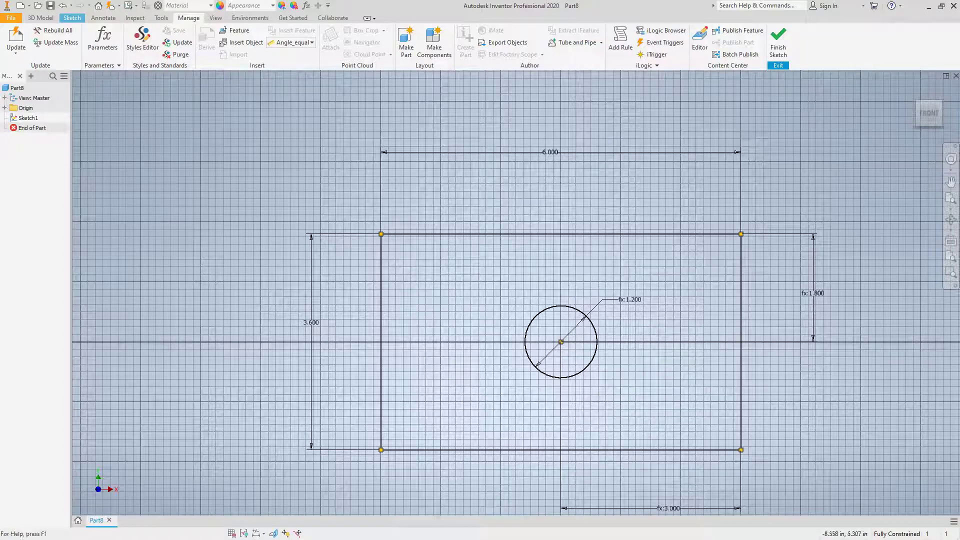
# Extrude the region between the rectangle and the circle by 0.25 in.
pyautogui.click(41, 18)
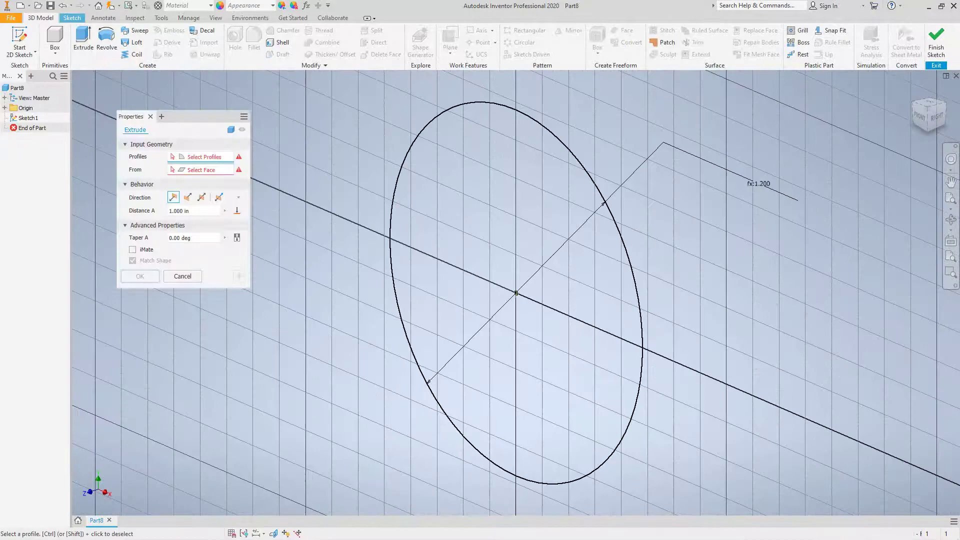
pyautogui.press('F2')
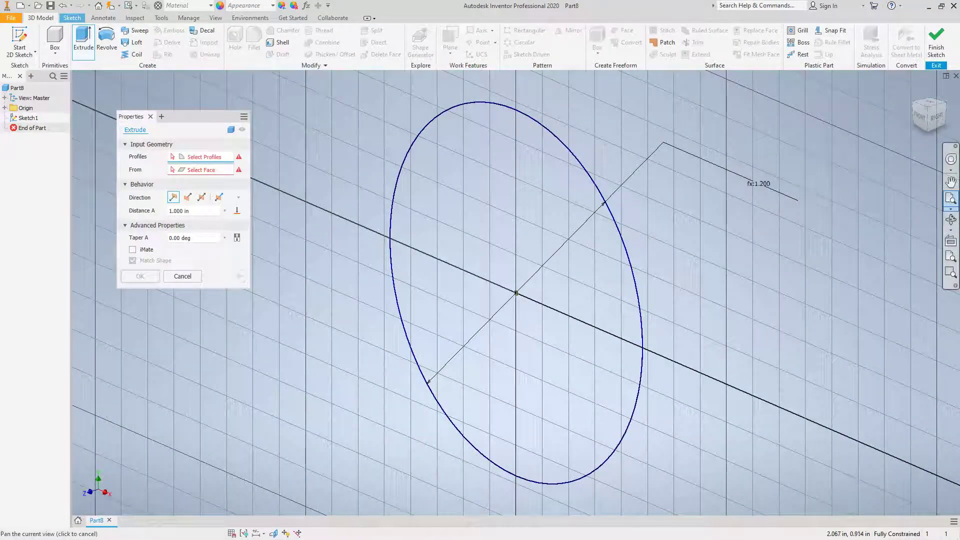
pyautogui.press('Home')
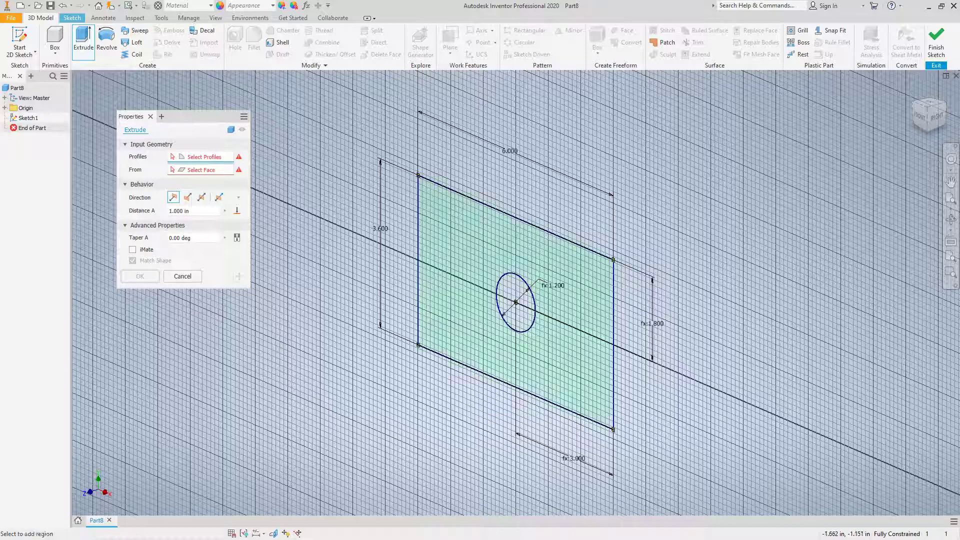
pyautogui.click(462, 332)
pyautogui.click(224, 210)
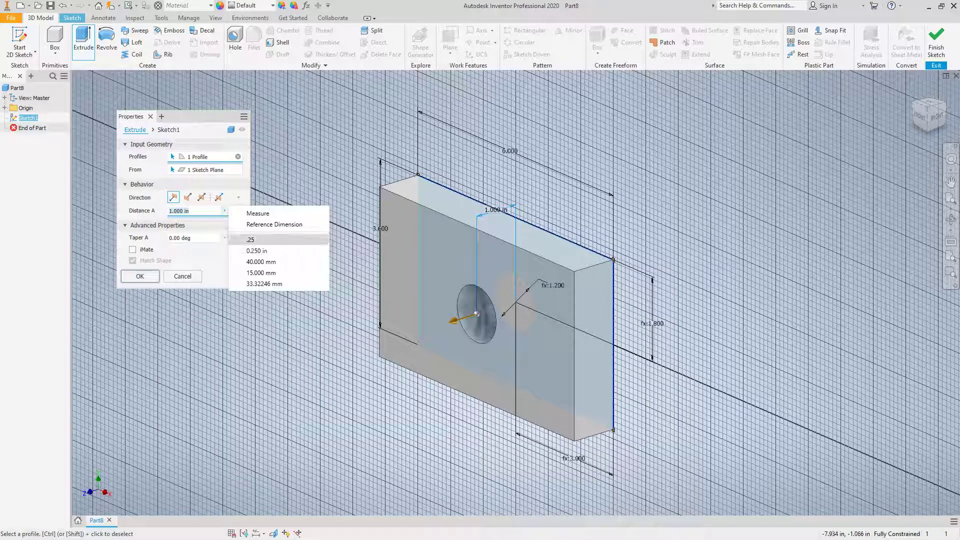
pyautogui.click(250, 239)
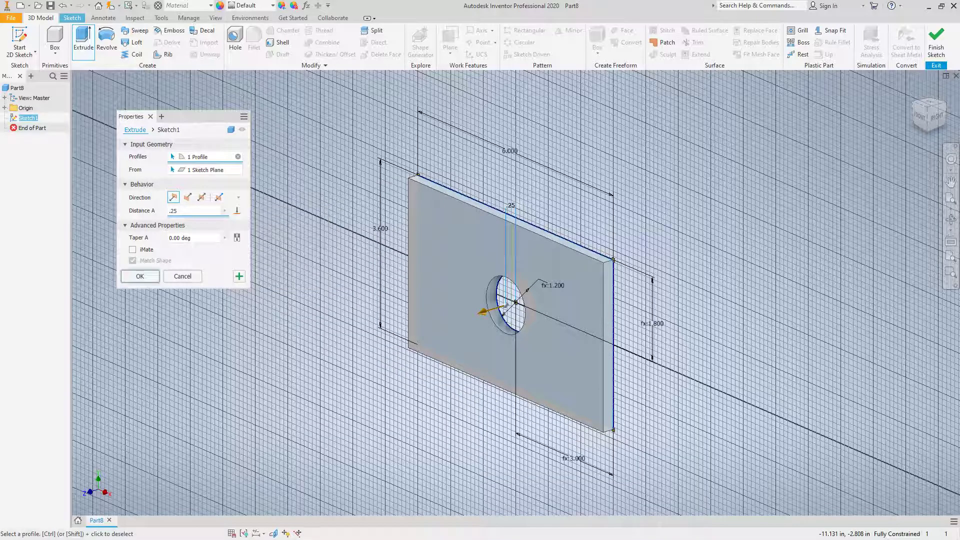
pyautogui.click(140, 276)
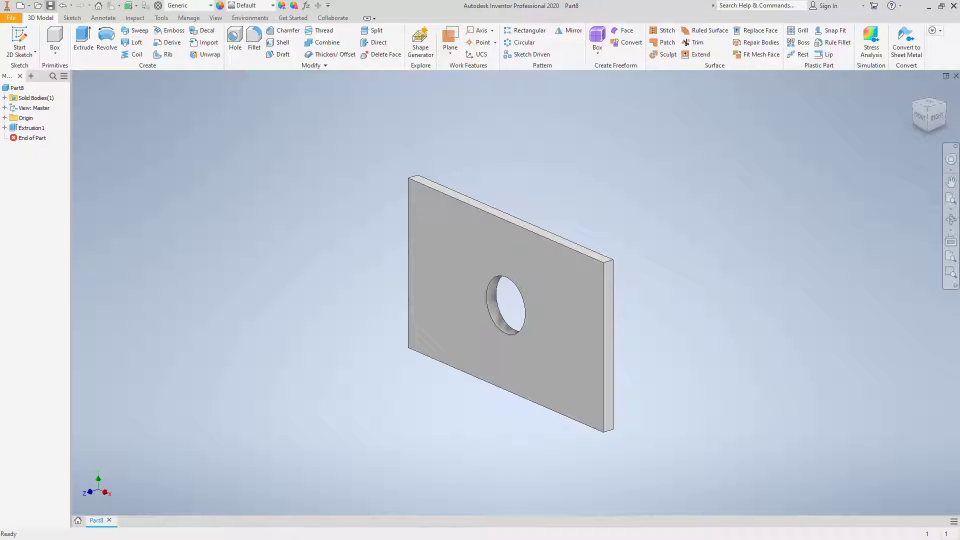
# Save the part as Plate.ipt in the ProjectTraining folder.
pyautogui.hotkey('ctrl', 's')
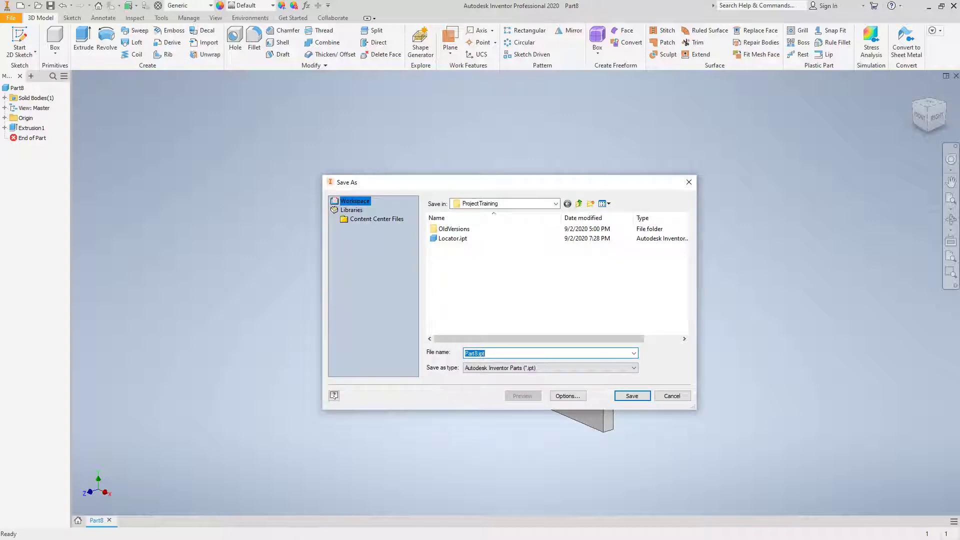
pyautogui.moveTo(468, 353); pyautogui.dragTo(478, 353)
pyautogui.write('late')
pyautogui.press('Return')
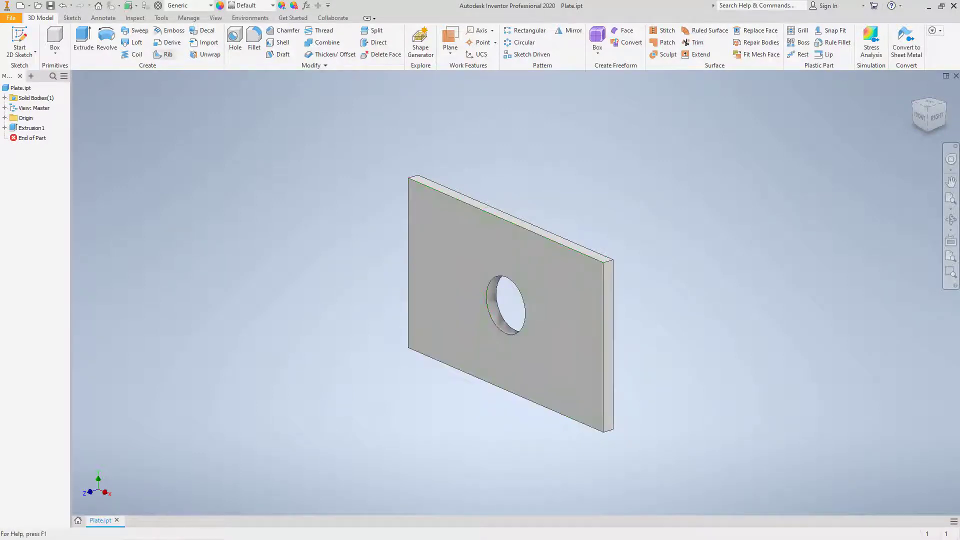
# Measure the length of the long upper edge on the plate's front face.
pyautogui.click(135, 17)
pyautogui.click(13, 39)
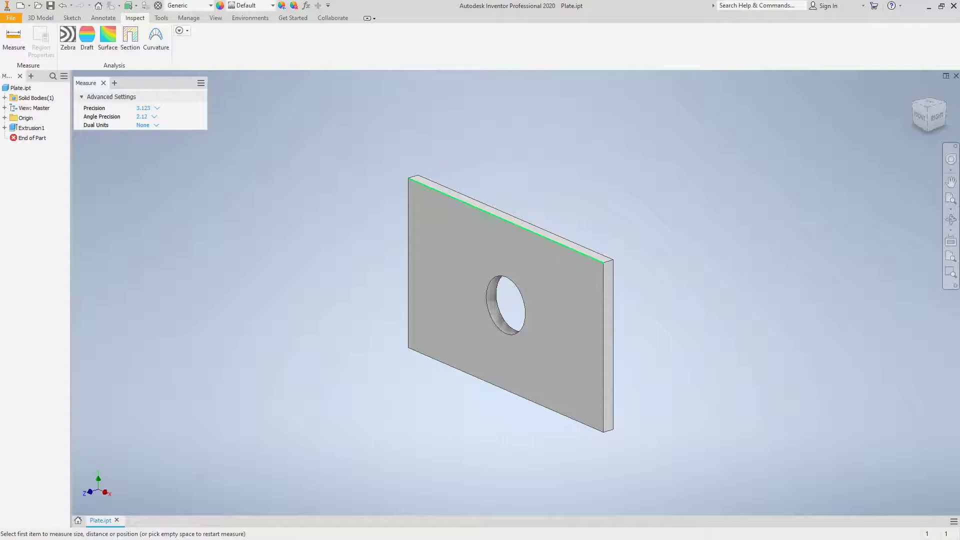
pyautogui.click(506, 219)
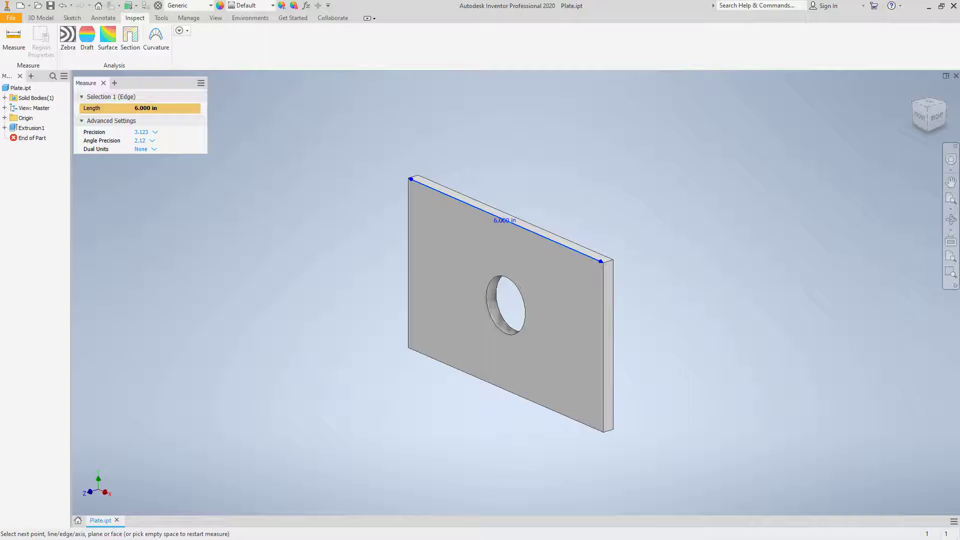
# Set the measurement's dual units to Millimeter and its angle precision to 4.1234.
pyautogui.click(153, 149)
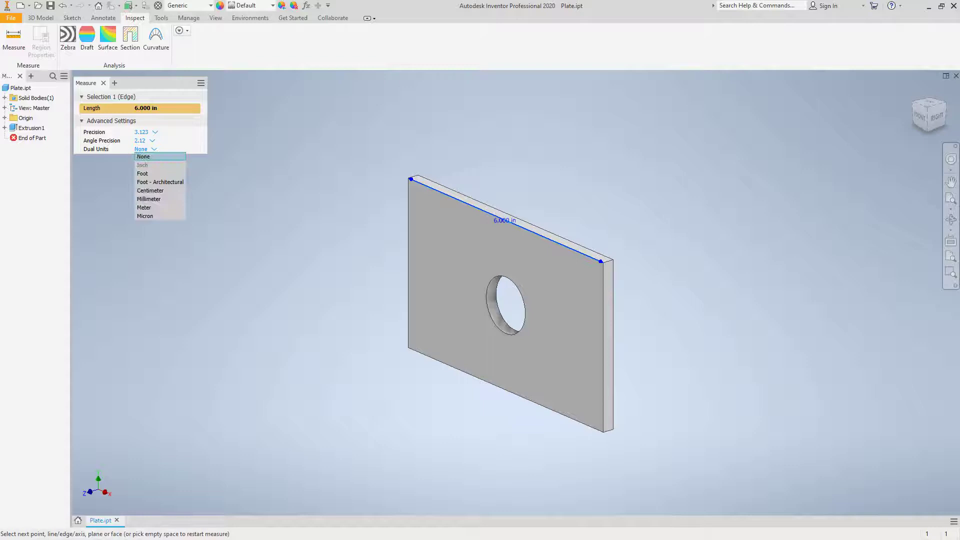
pyautogui.click(161, 149)
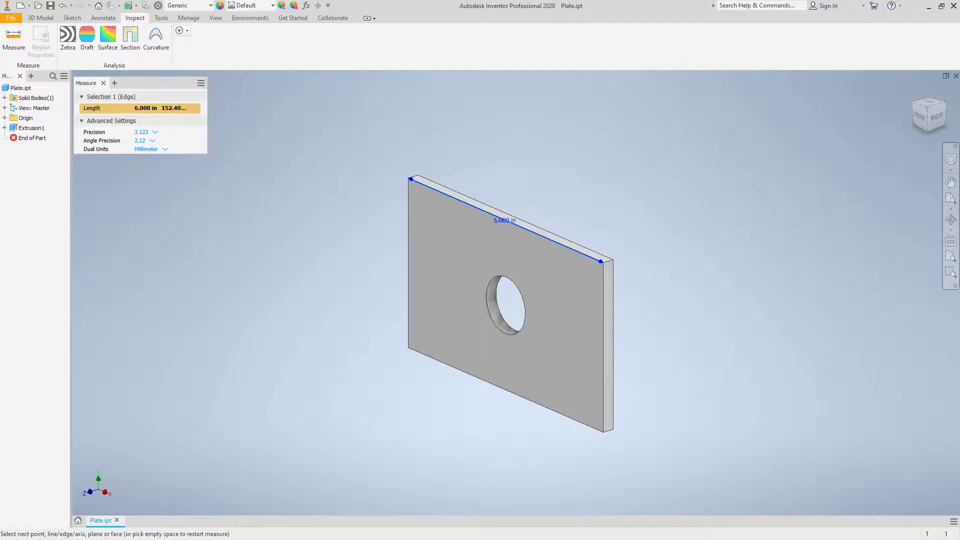
pyautogui.click(151, 140)
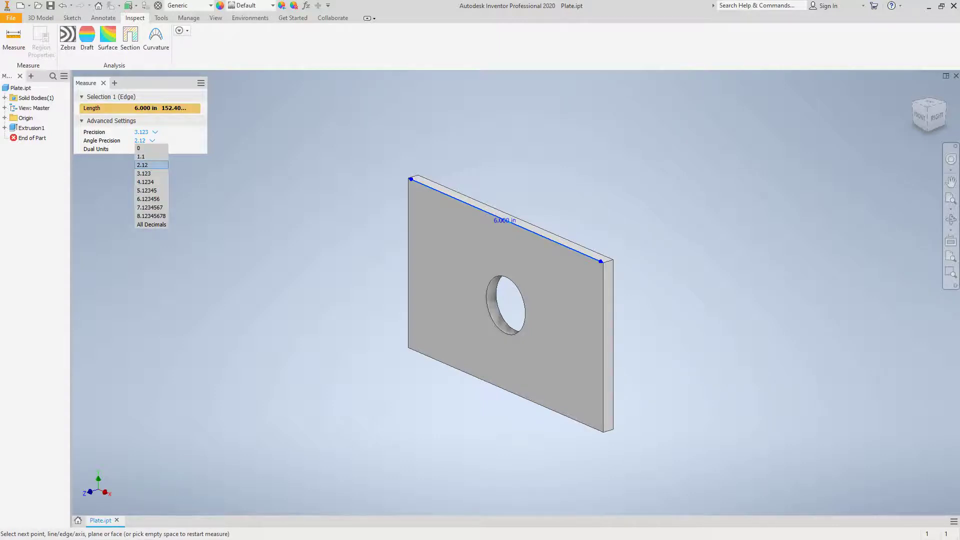
pyautogui.press('Down')
pyautogui.press('Down')
pyautogui.press('Return')
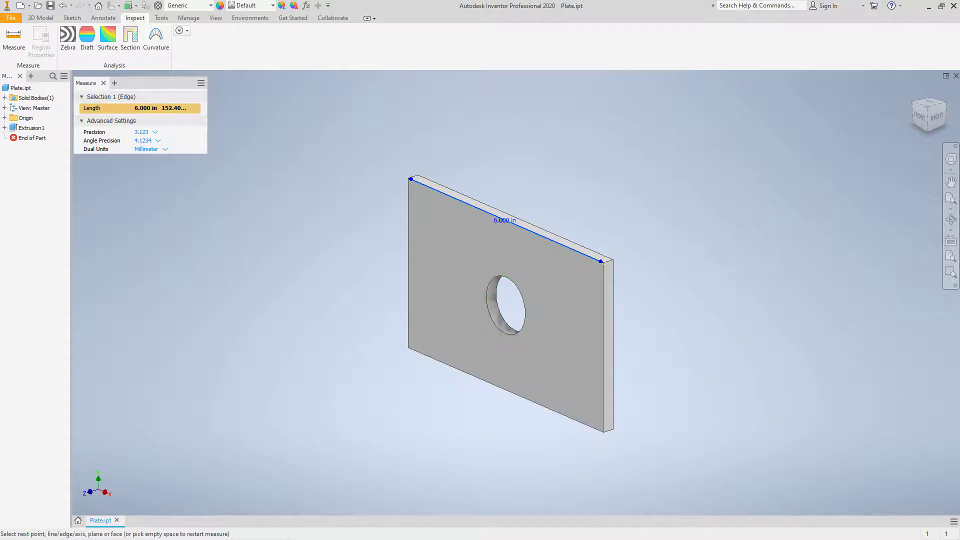
# Measure the diagonal distance between the upper-right and lower-left corners of the plate's front face.
pyautogui.click(603, 261)
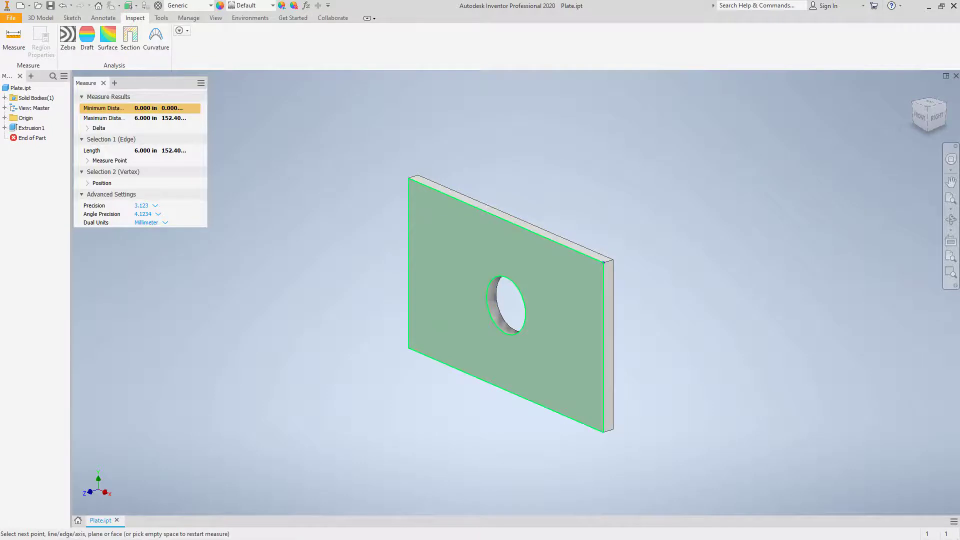
pyautogui.click(410, 346)
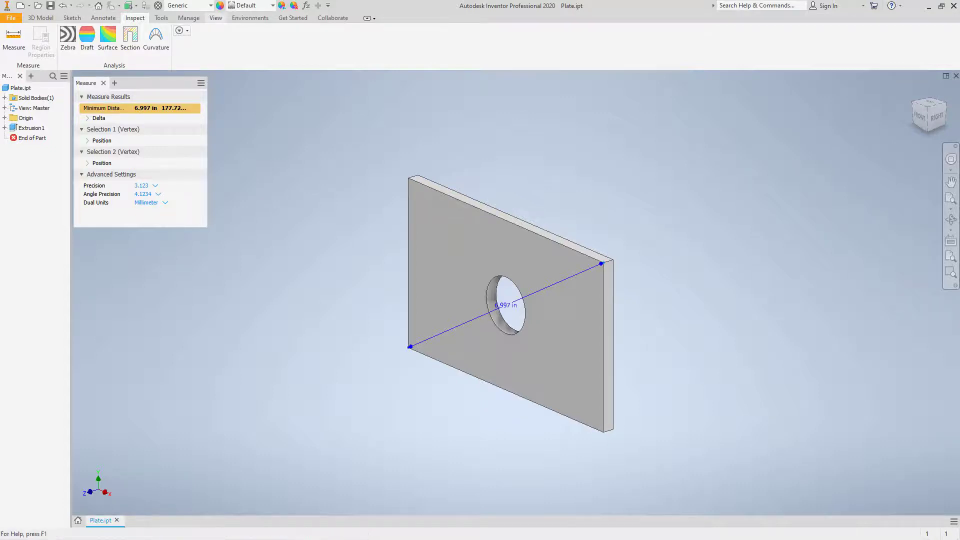
# Display the plate in the Wireframe visual style and end the active diagonal measurement.
pyautogui.click(215, 18)
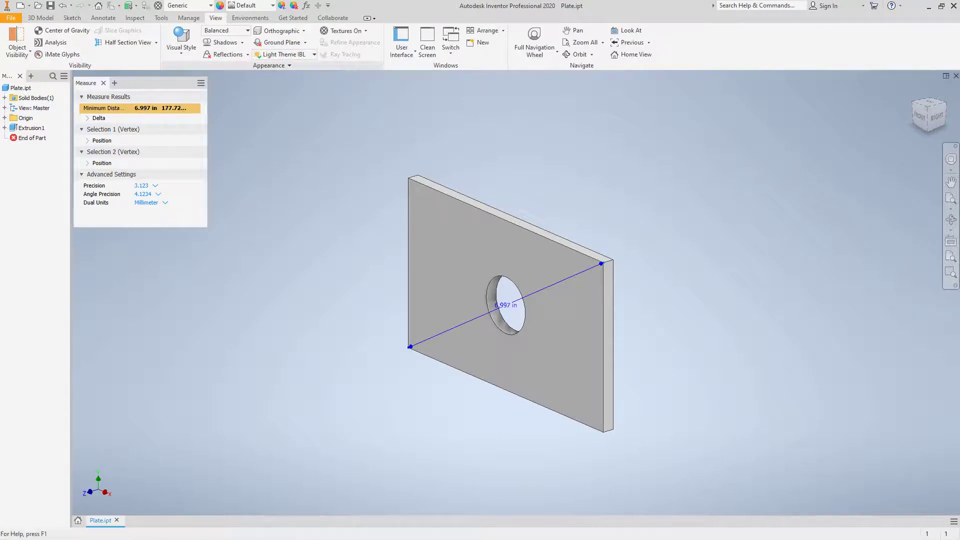
pyautogui.click(181, 42)
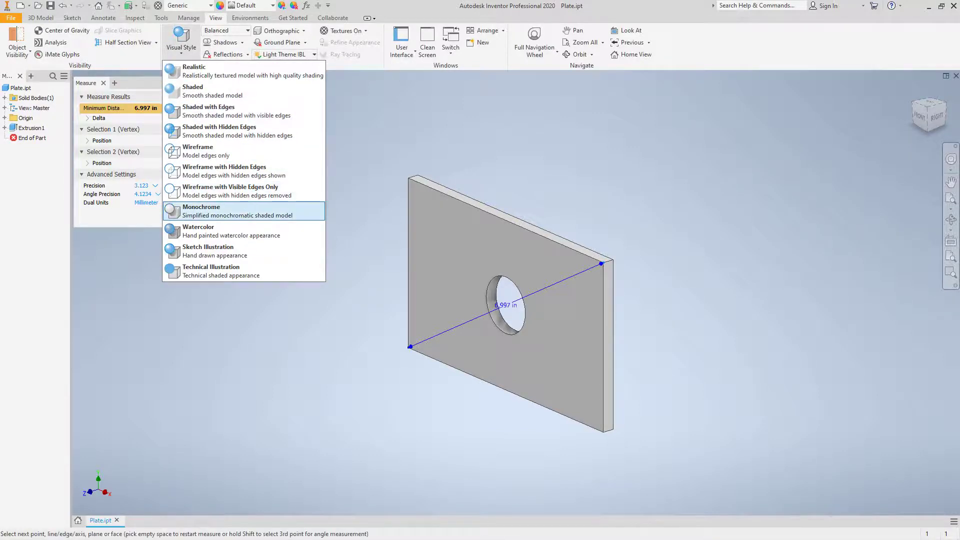
pyautogui.click(200, 150)
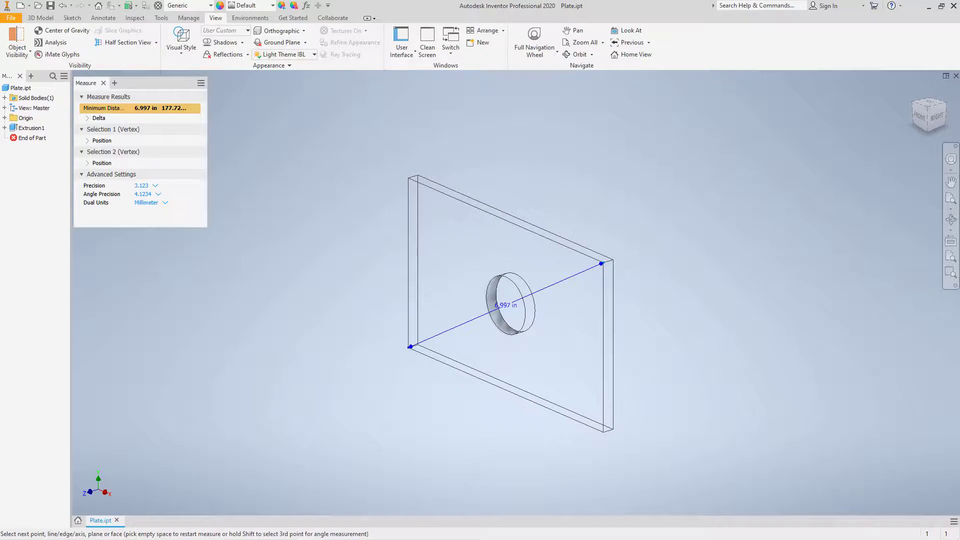
pyautogui.rightClick(284, 184)
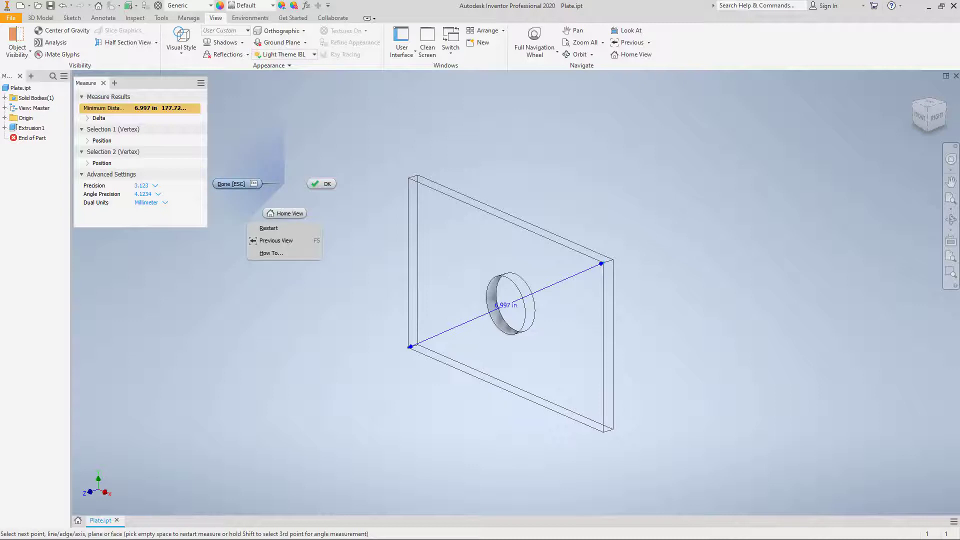
pyautogui.press('Escape')
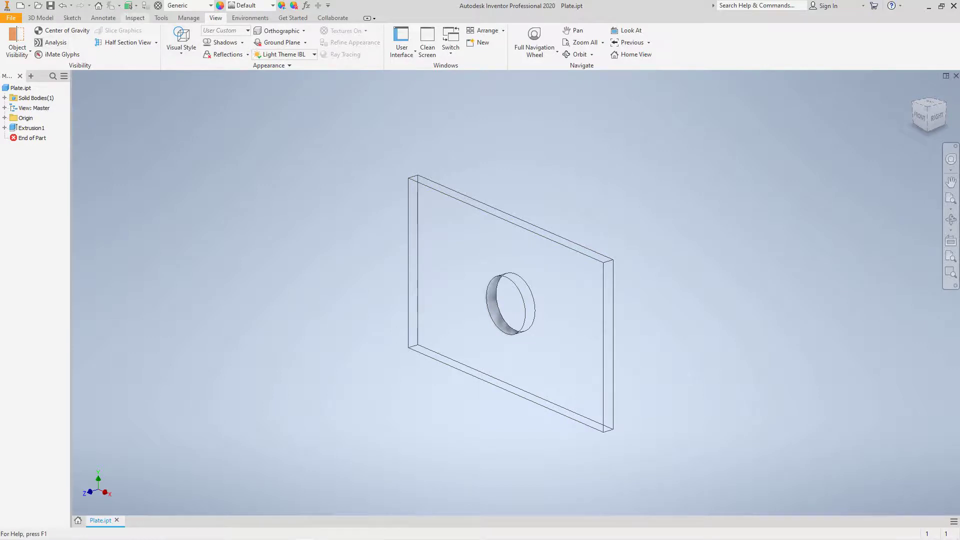
# Measure the distance from the front face's left vertical edge to the front circular edge of the hole.
pyautogui.click(135, 17)
pyautogui.click(14, 37)
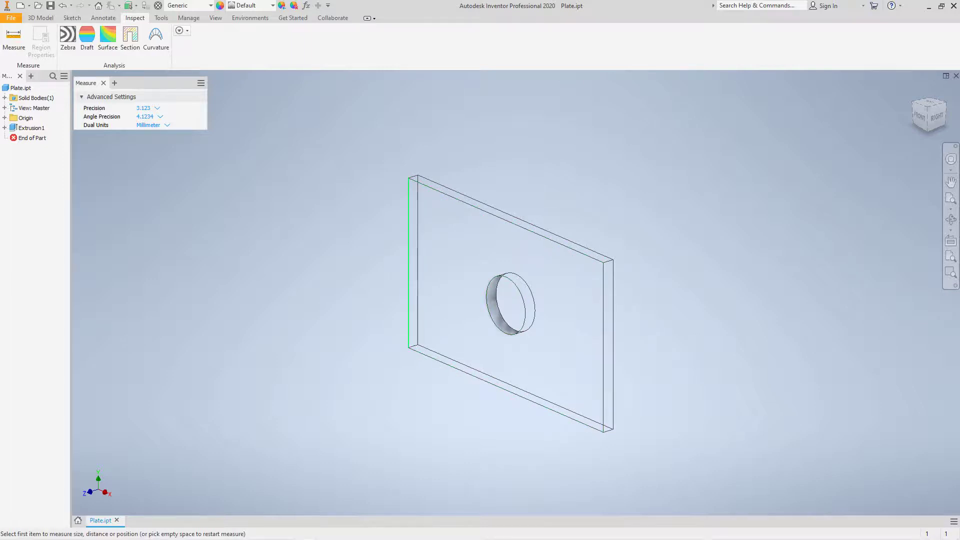
pyautogui.click(409, 310)
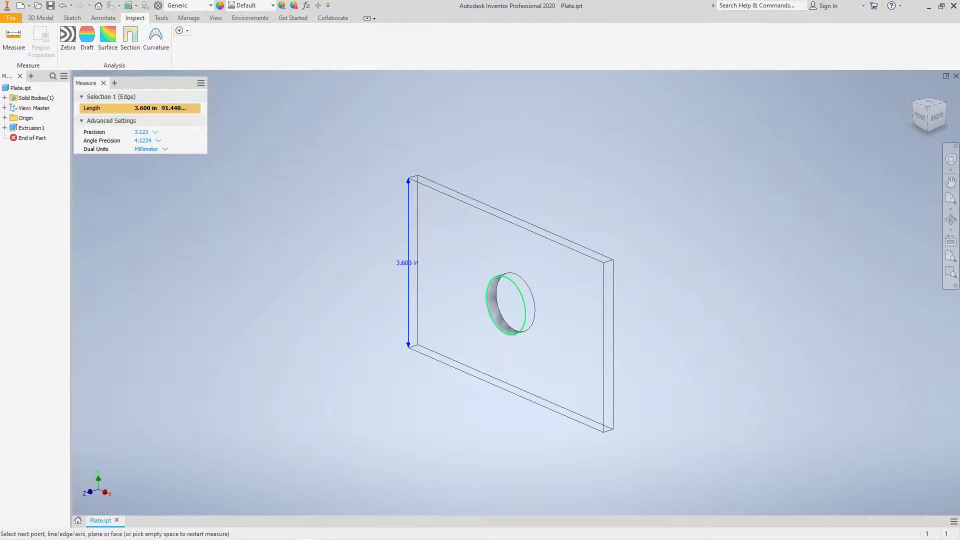
pyautogui.moveTo(489, 315)
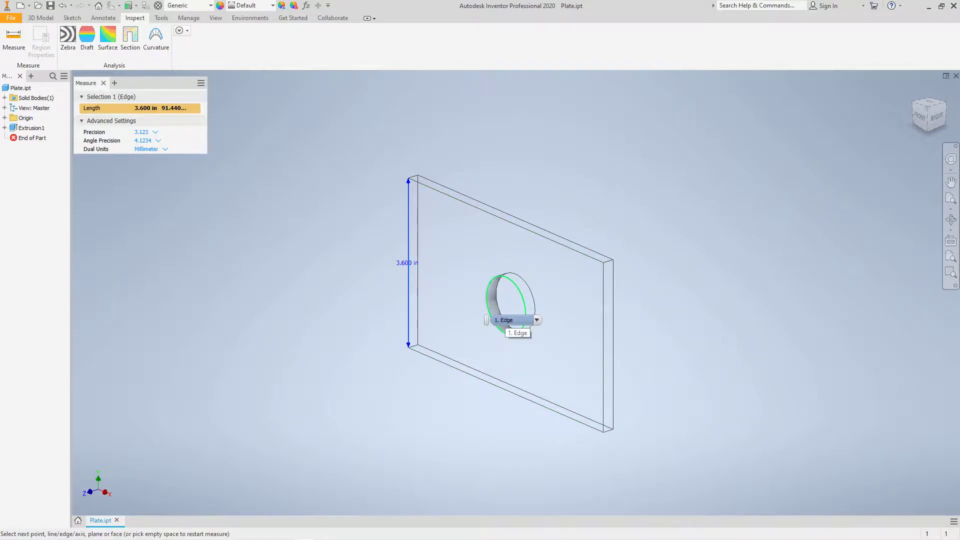
pyautogui.click(506, 319)
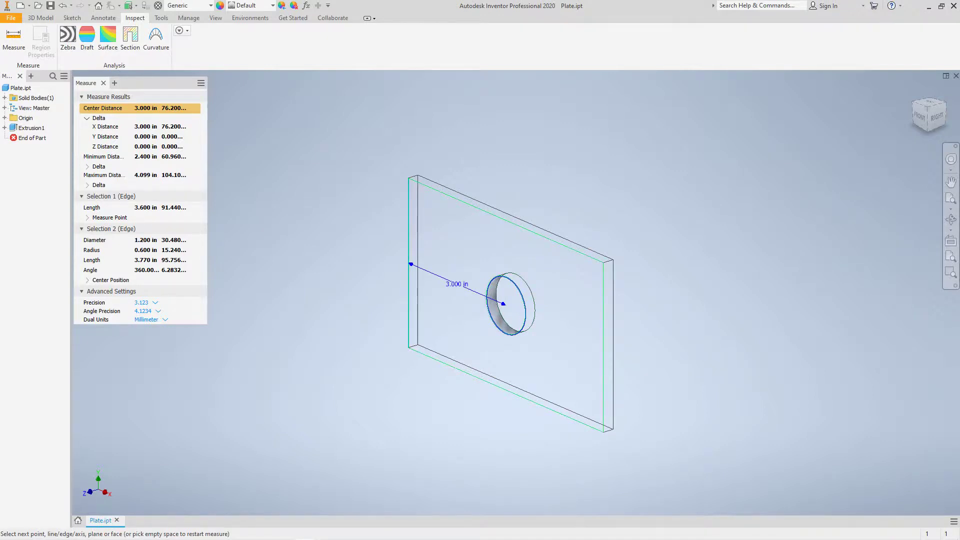
# Restart the measurement and measure between the plate's front face and the hole's inner cylindrical face.
pyautogui.rightClick(445, 310)
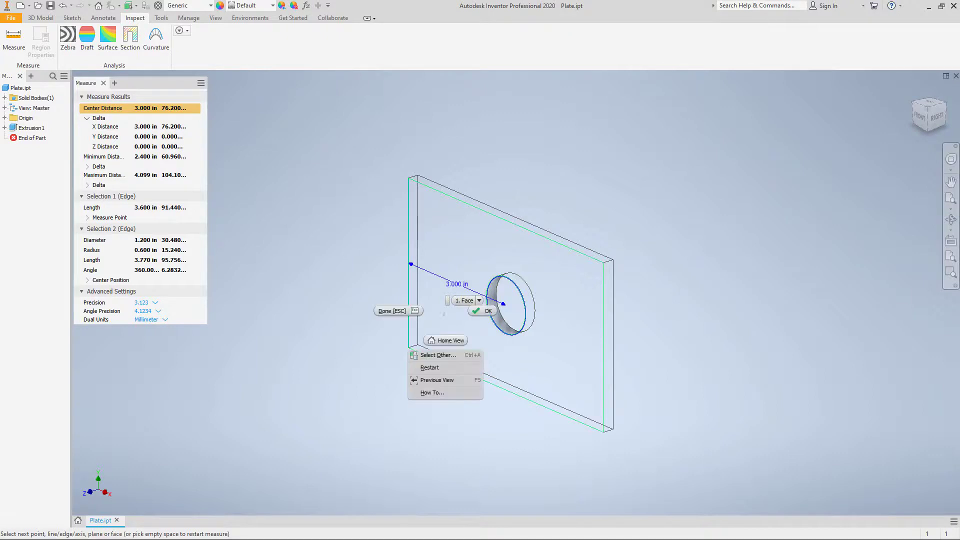
pyautogui.click(429, 368)
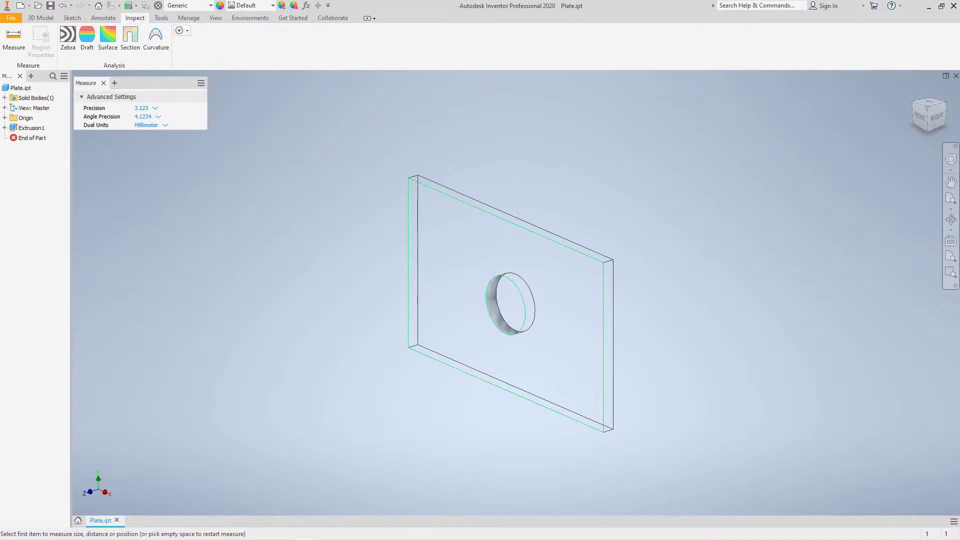
pyautogui.click(475, 300)
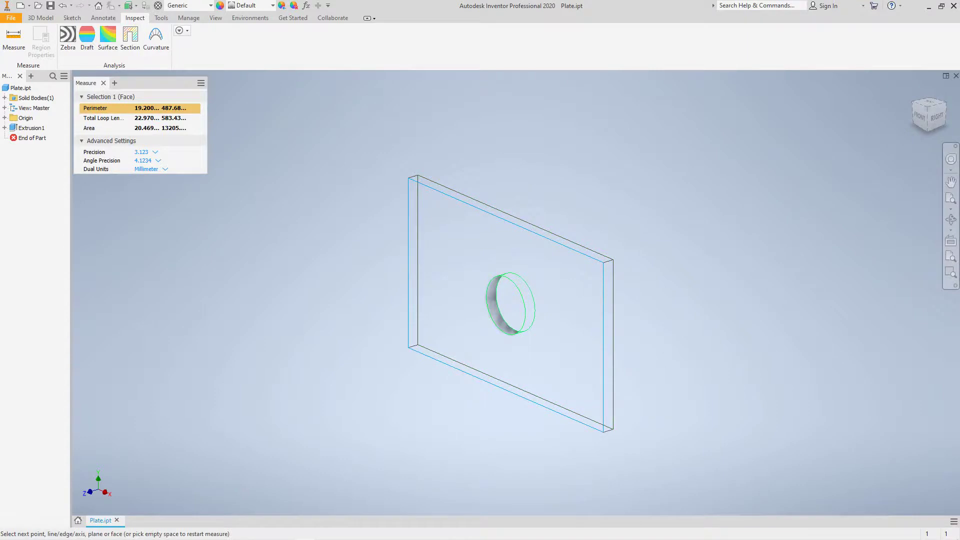
pyautogui.click(495, 305)
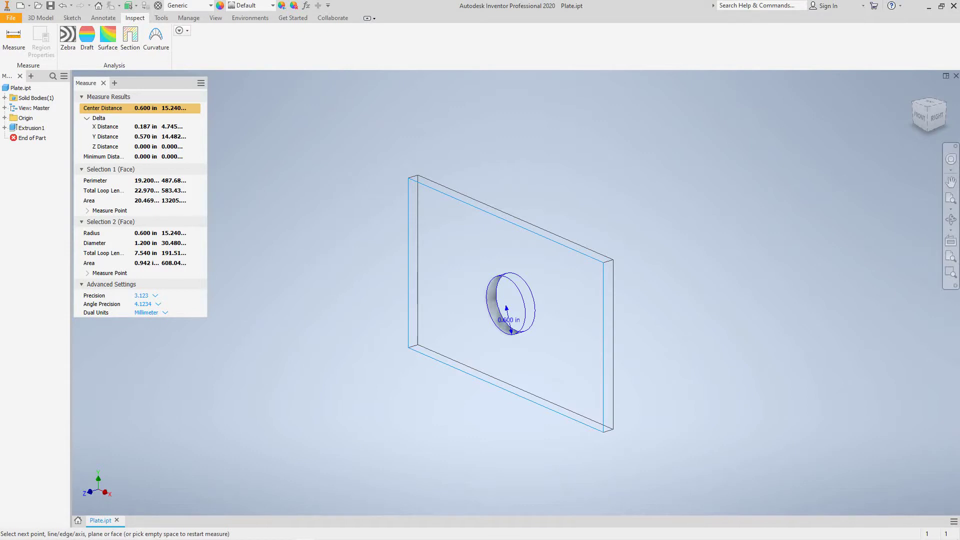
# Display the plate in the Realistic visual style.
pyautogui.click(215, 18)
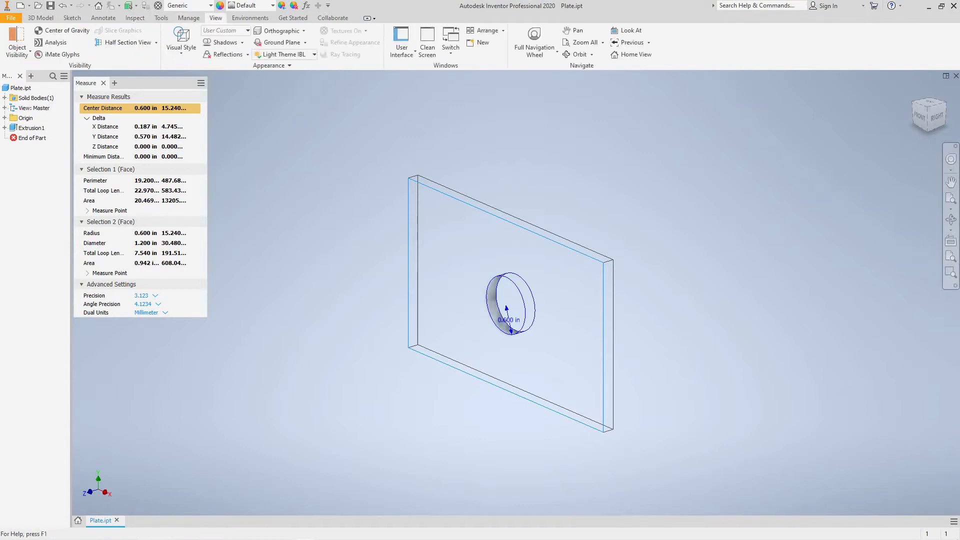
pyautogui.click(181, 48)
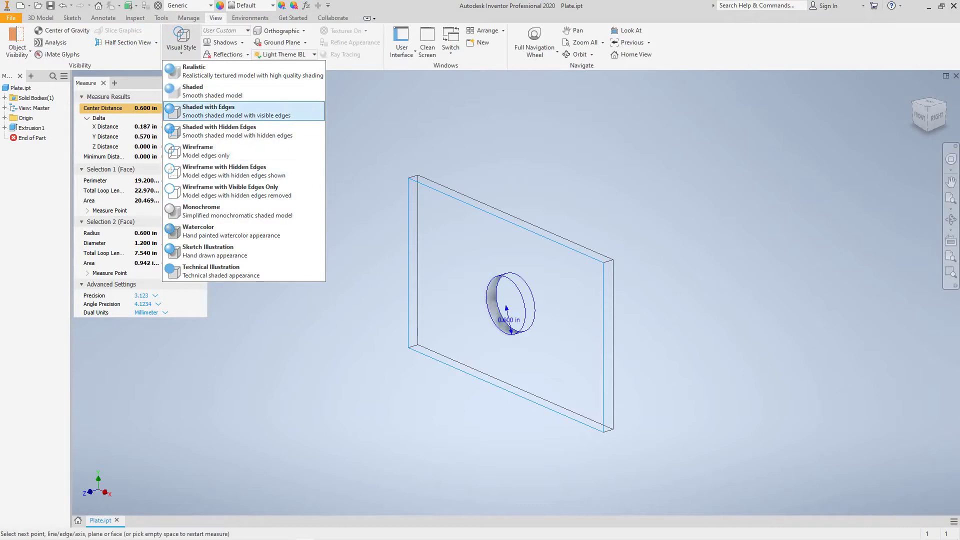
pyautogui.click(210, 70)
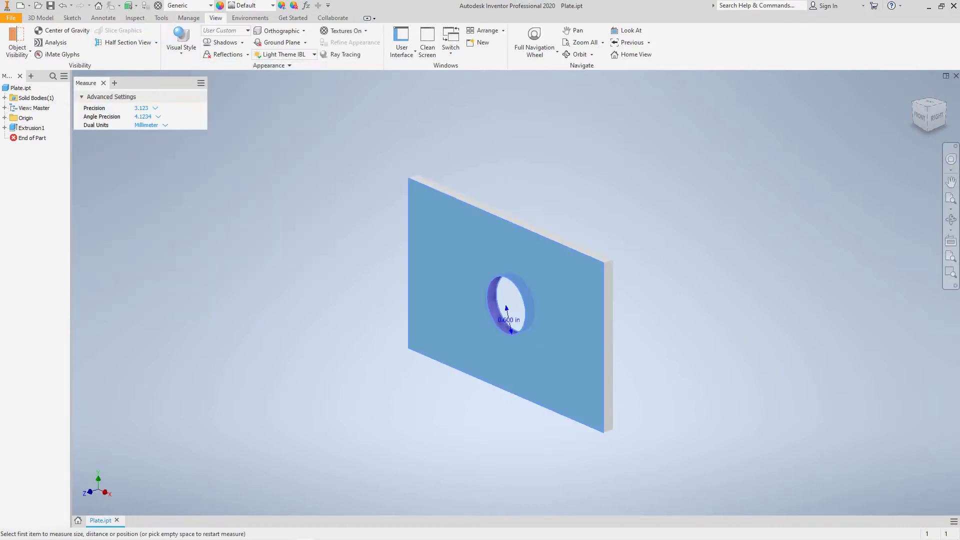